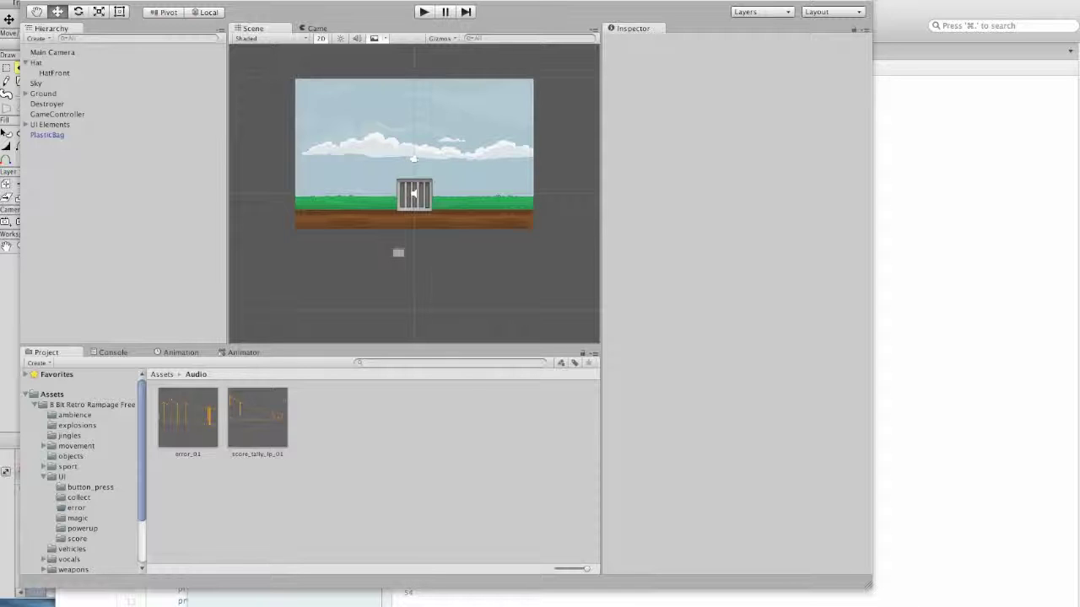
- Switch to Anime Studio and create a new blank document
key("super+Tab")
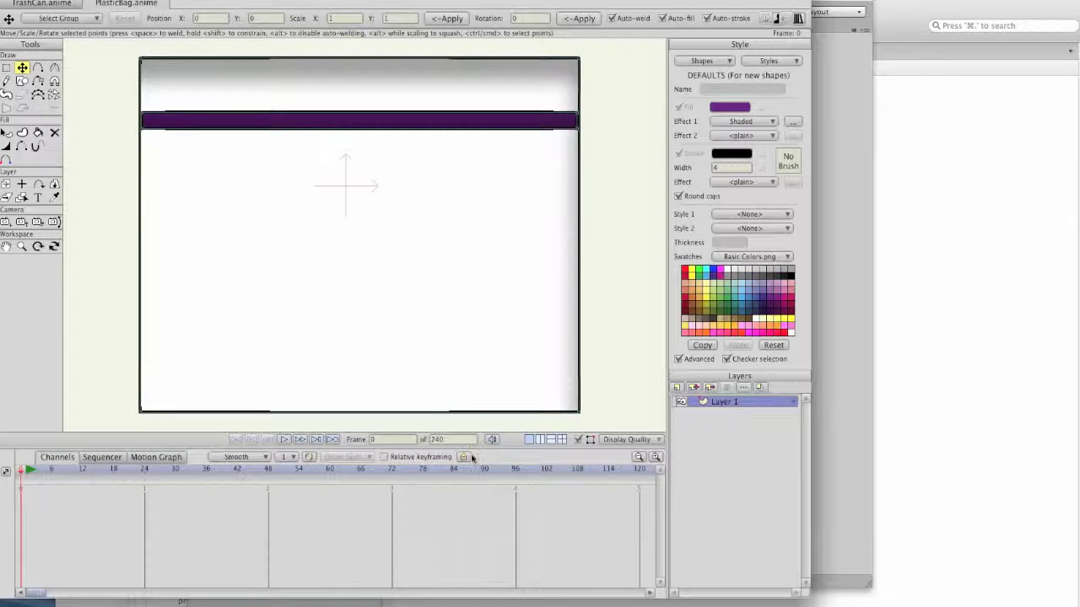
left_click(135, 0)
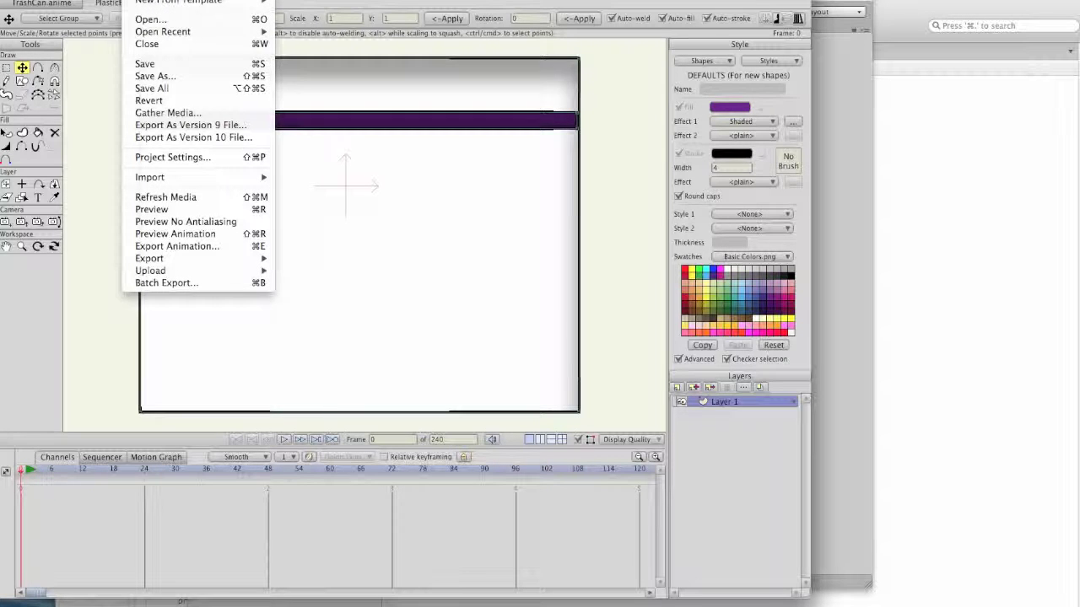
left_click(147, 0)
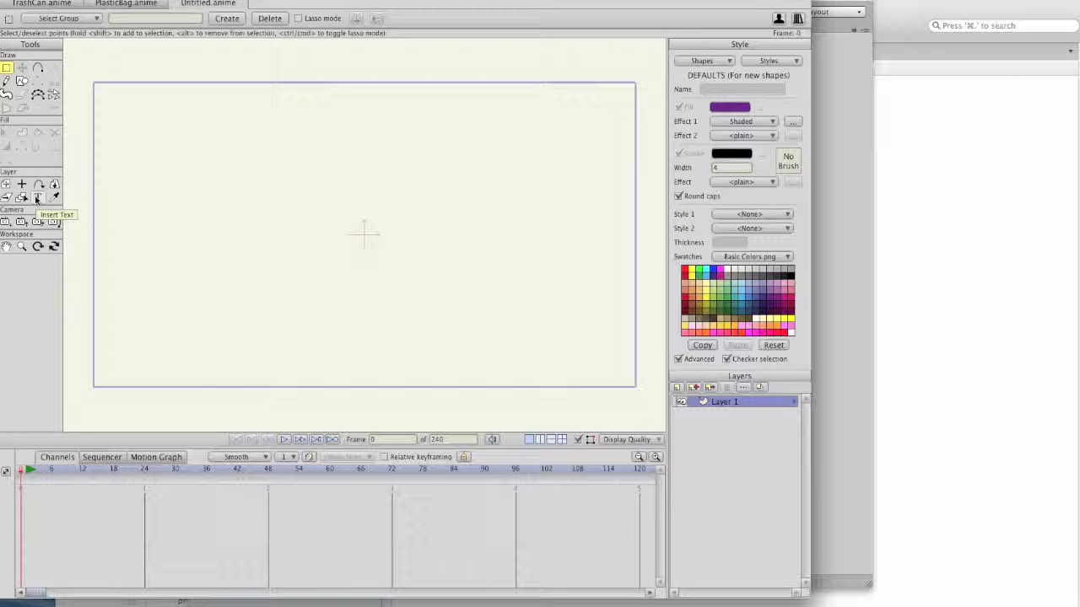
- Insert a text layer reading "Sorta Scrappy", centred on the canvas, at a scale of 160%
left_click(321, 227)
type("Scrappy")
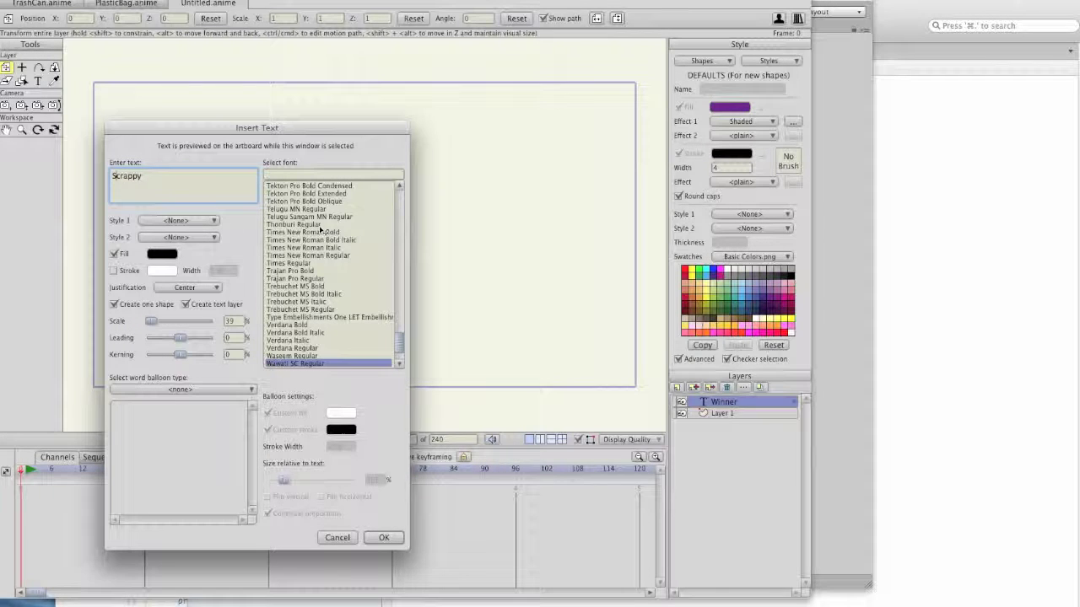
type("Sorta")
left_click_drag(218, 127, 669, 86)
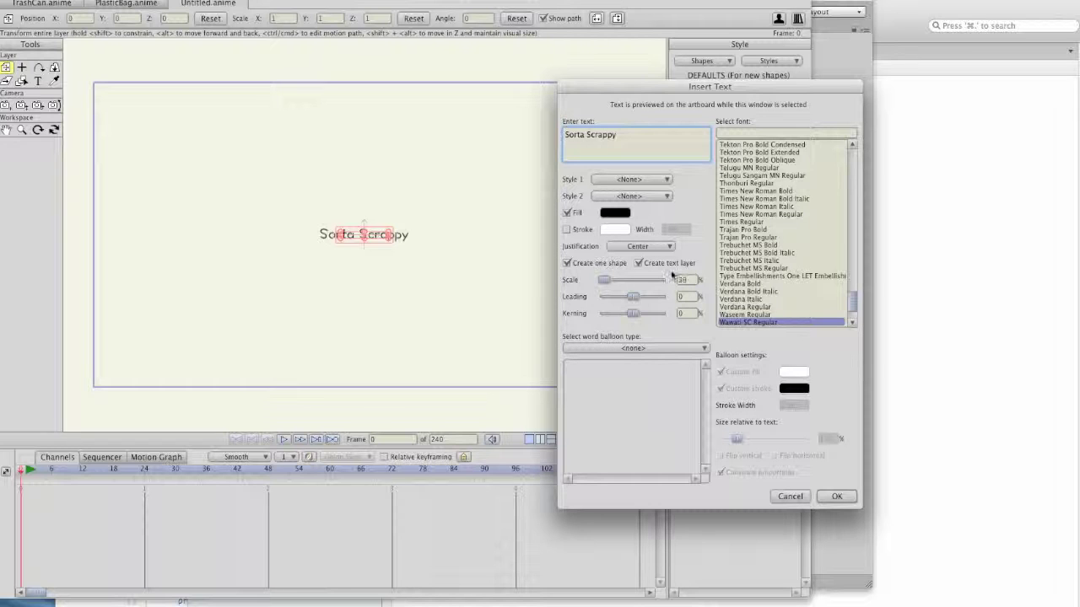
left_click_drag(604, 281, 622, 283)
triple_click(642, 128)
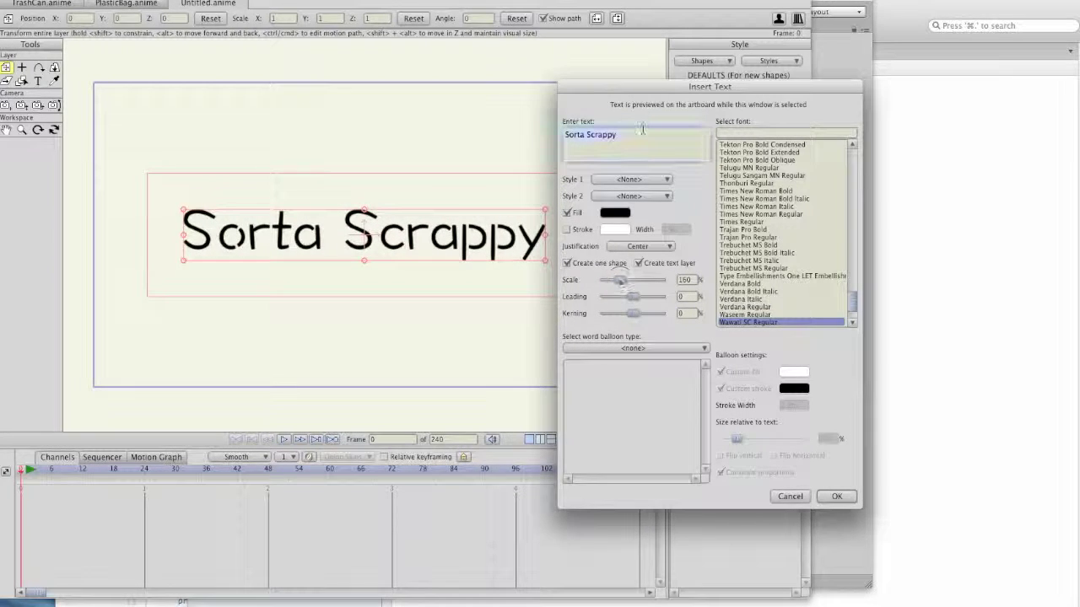
left_click_drag(629, 87, 710, 90)
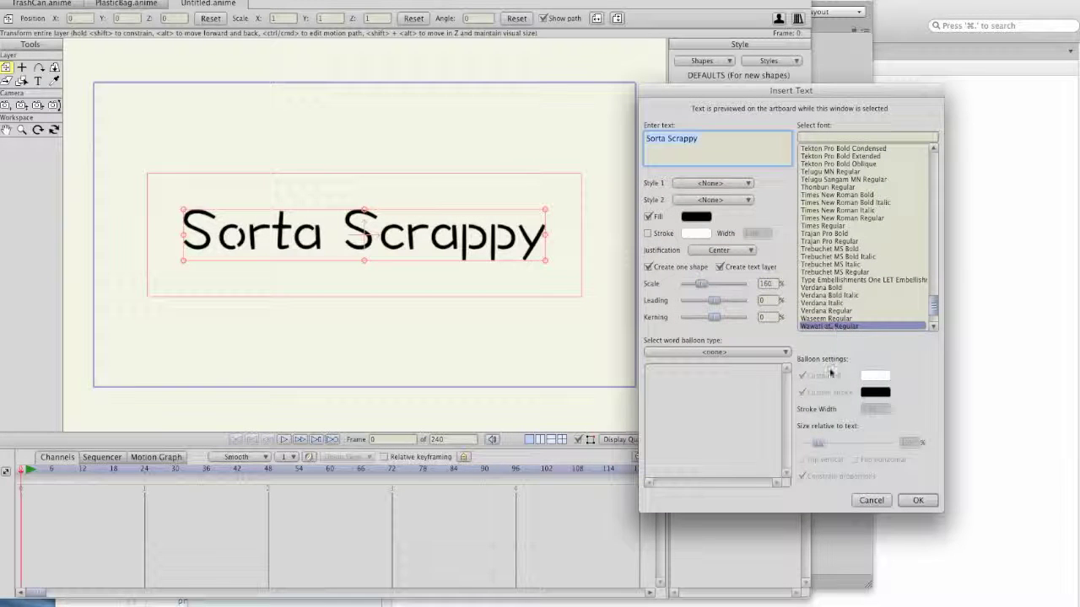
left_click(917, 501)
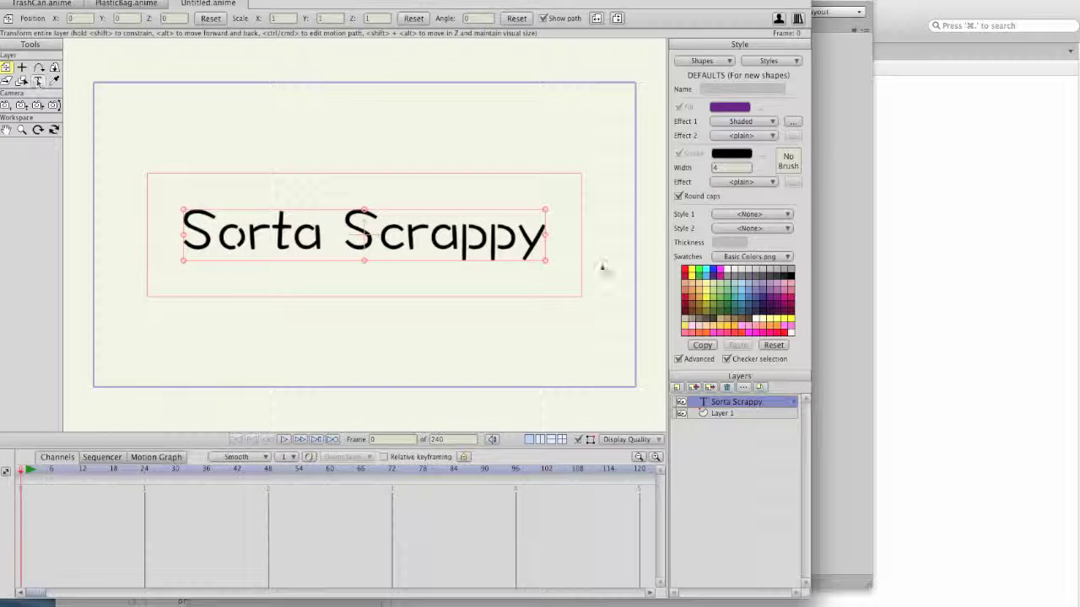
- On Layer 1, draw eight stars of varying sizes, four above and four below the "Sorta Scrappy" text
left_click(704, 413)
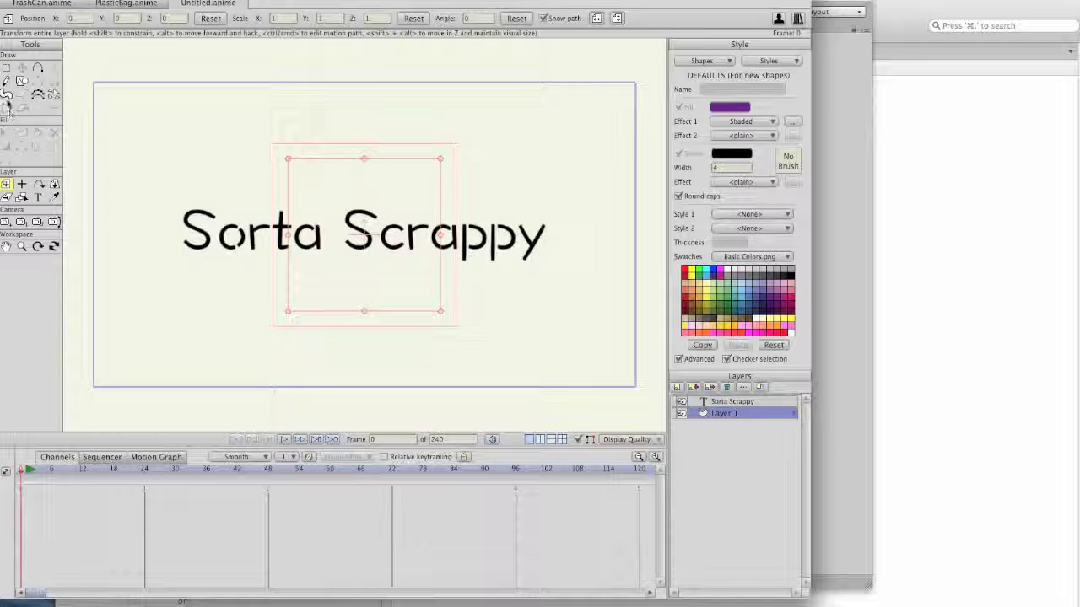
left_click(21, 81)
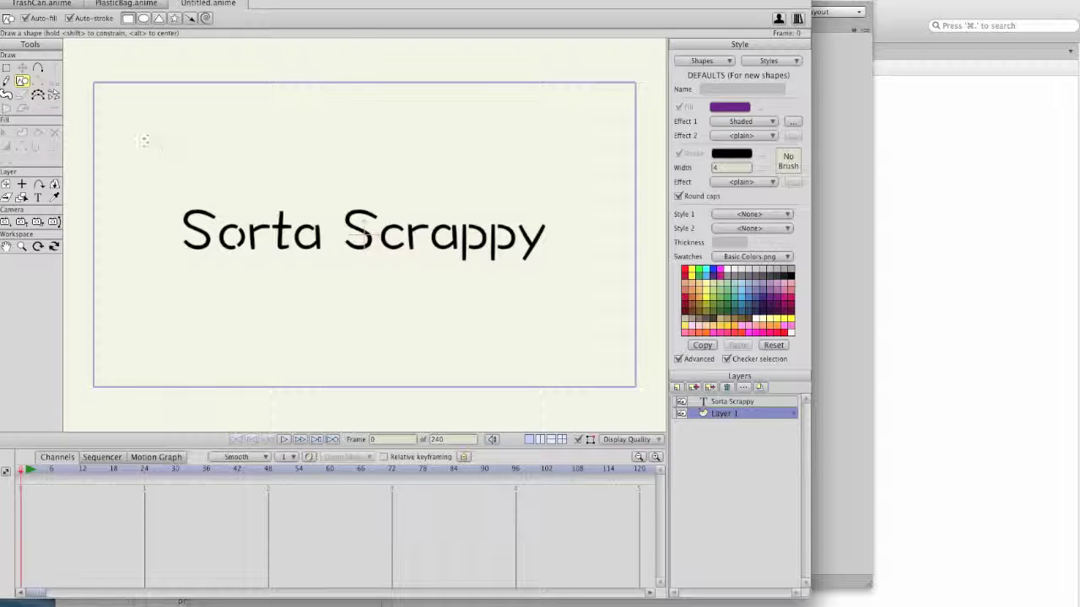
left_click(175, 20)
left_click_drag(185, 157, 304, 187)
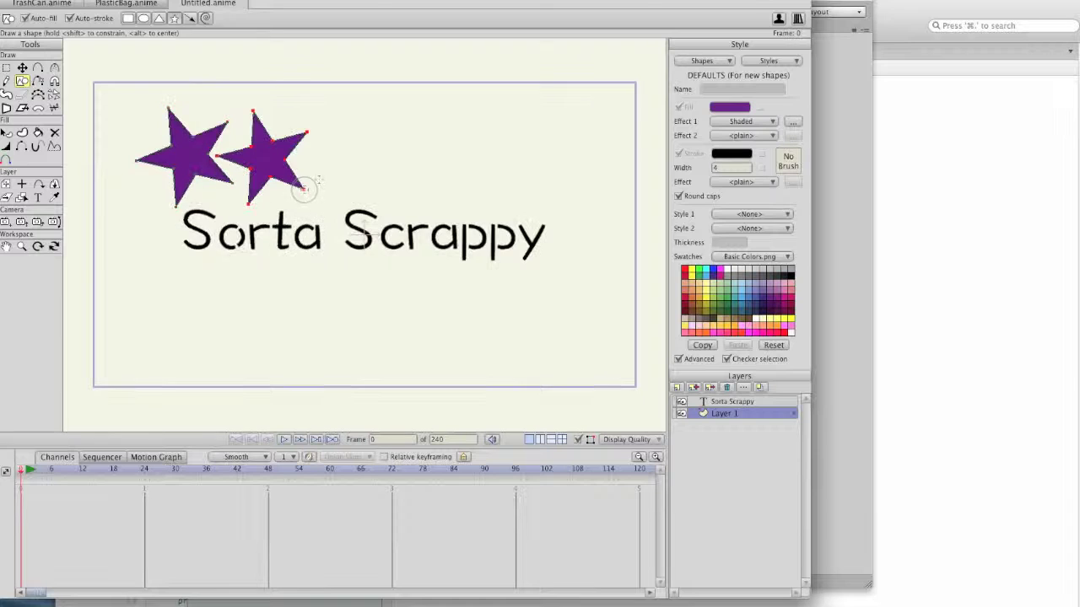
left_click_drag(363, 159, 417, 200)
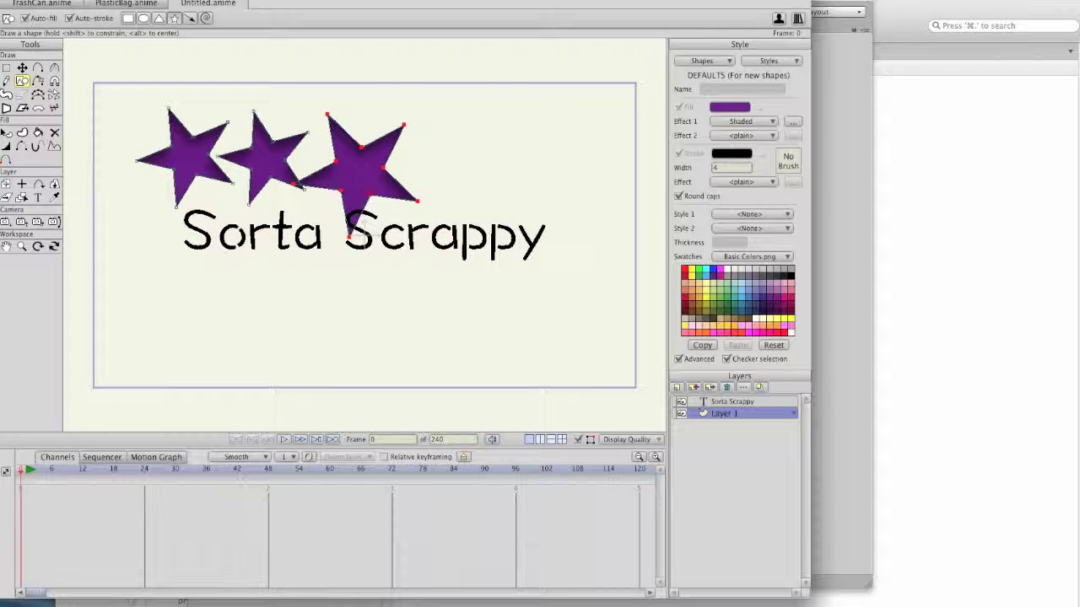
left_click_drag(321, 285, 396, 325)
left_click_drag(464, 176, 484, 196)
left_click_drag(221, 287, 238, 300)
left_click_drag(477, 275, 511, 295)
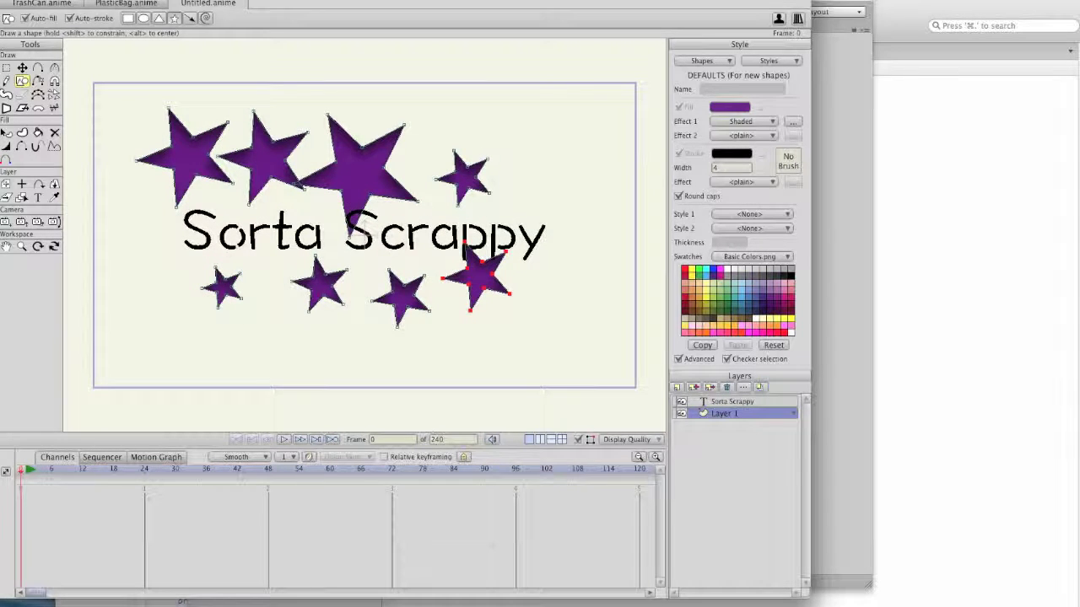
- Try Layer 1 in front of the "Sorta Scrappy" text layer, and put the text layer back on top
left_click_drag(727, 414, 728, 402)
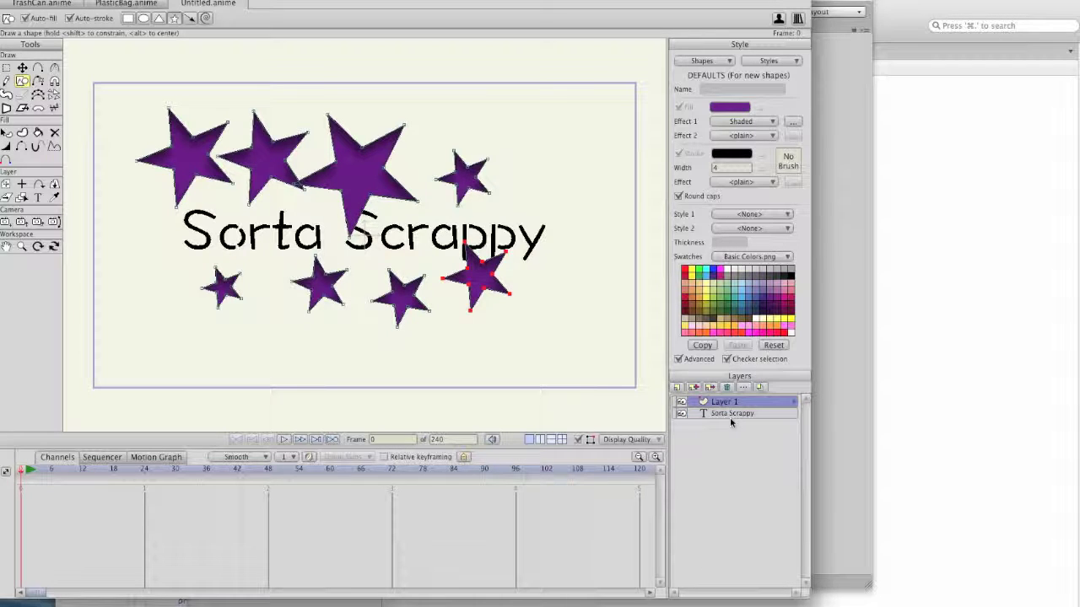
left_click(727, 415)
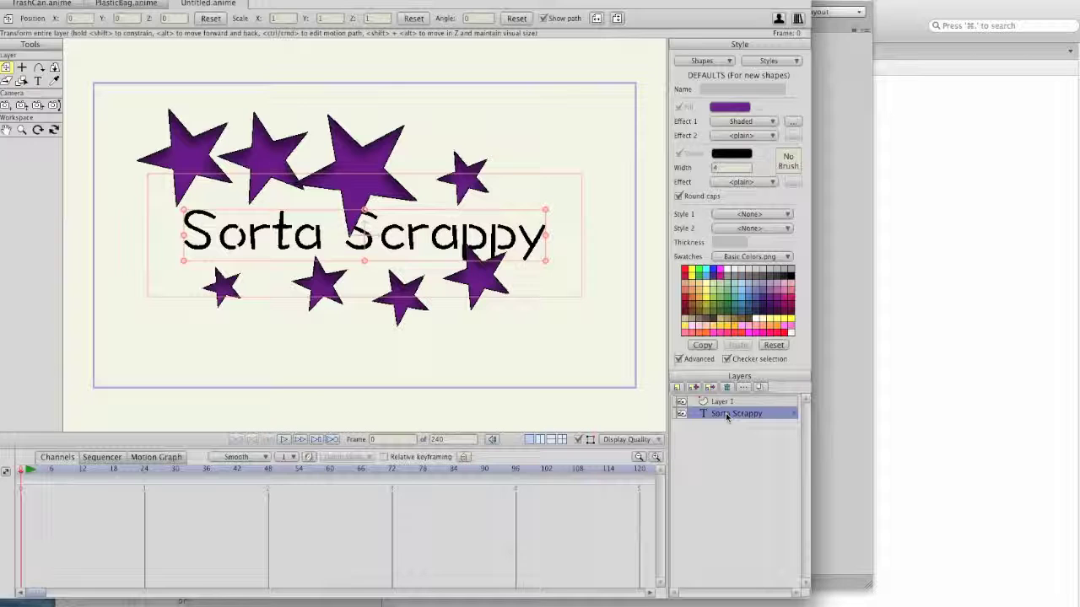
left_click_drag(723, 405, 724, 401)
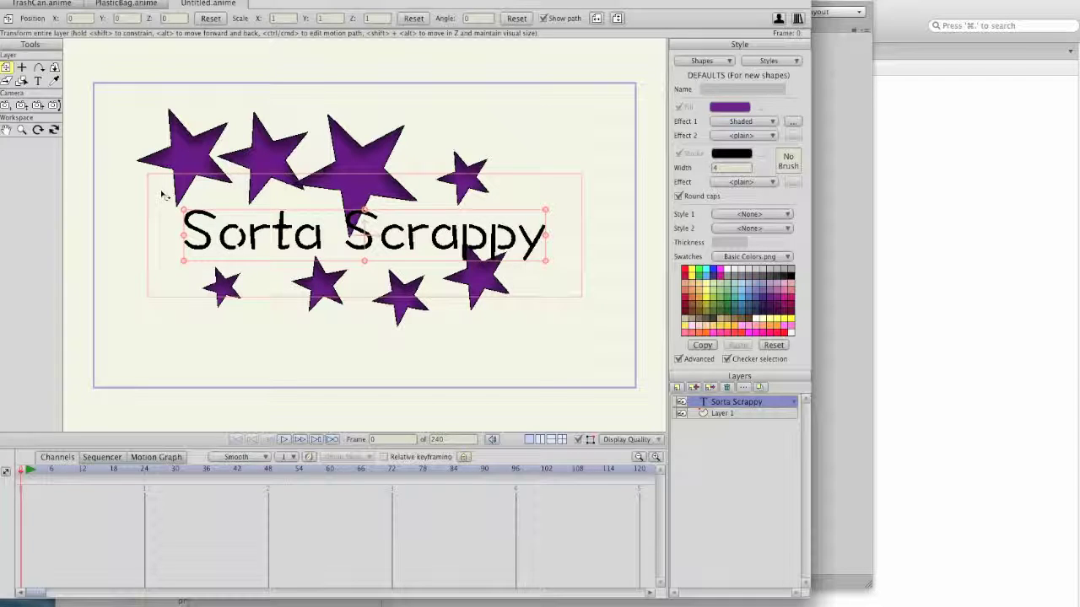
- Select Layer 1 with the stars and set the default fill colour to yellow
left_click(722, 413)
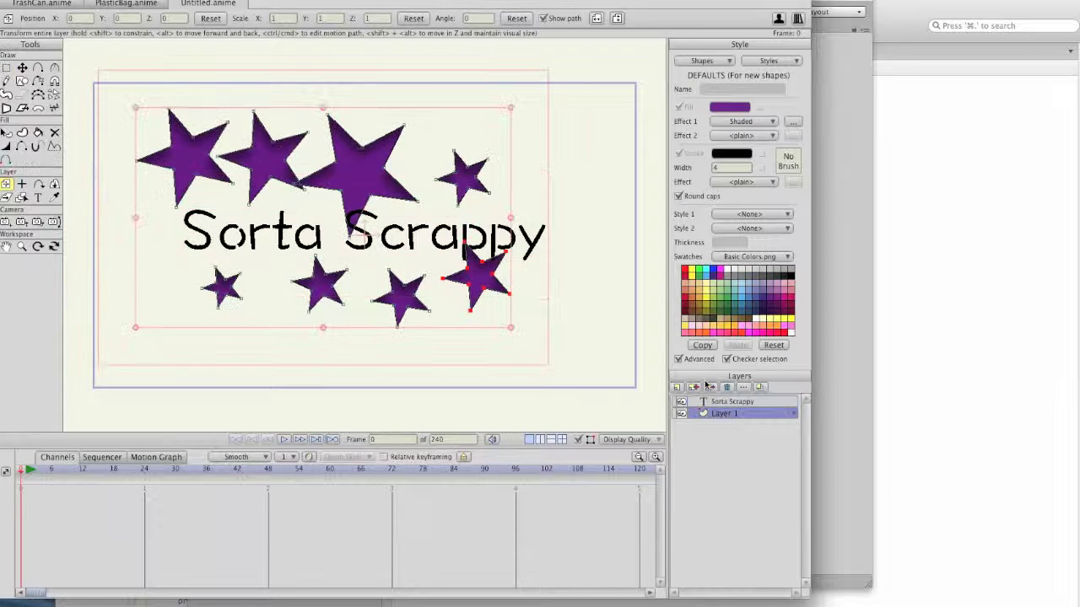
left_click(785, 318)
left_click(745, 125)
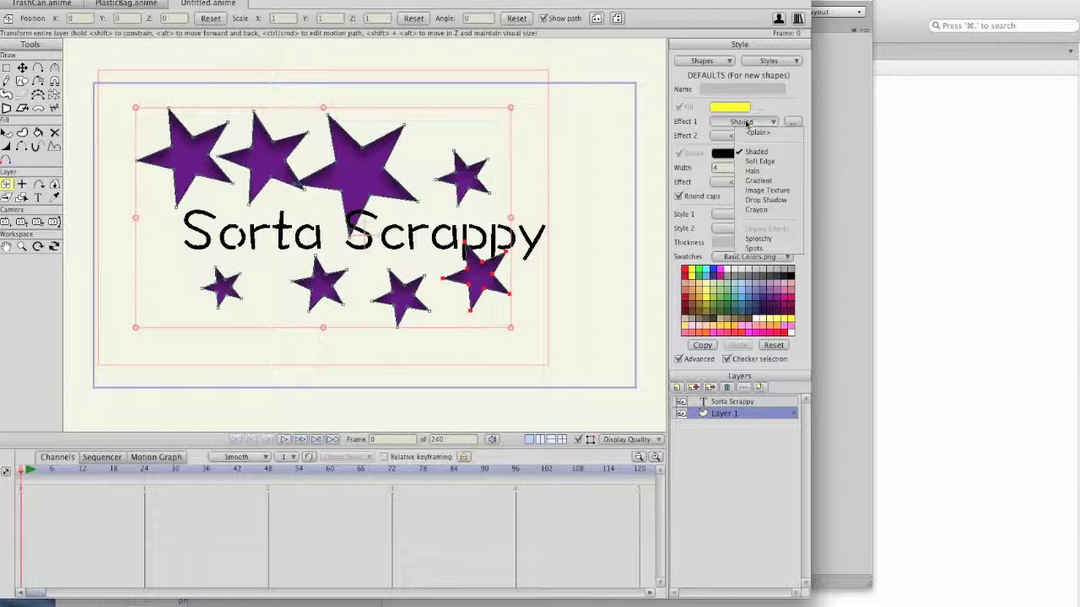
left_click(770, 177)
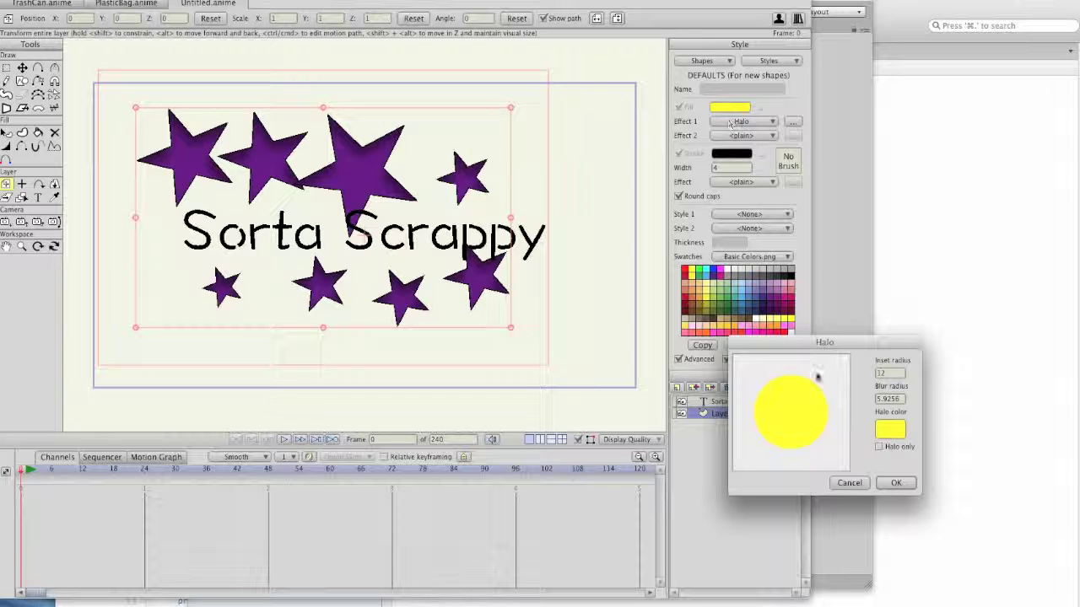
left_click(847, 482)
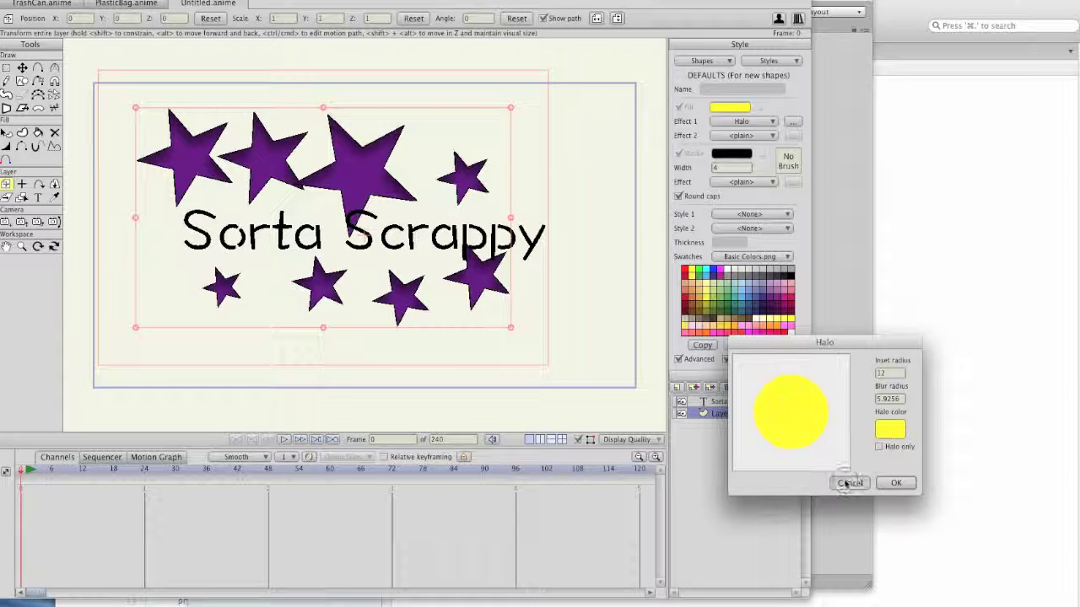
- Set the first default fill effect to Crayon, keeping its default settings
left_click(744, 125)
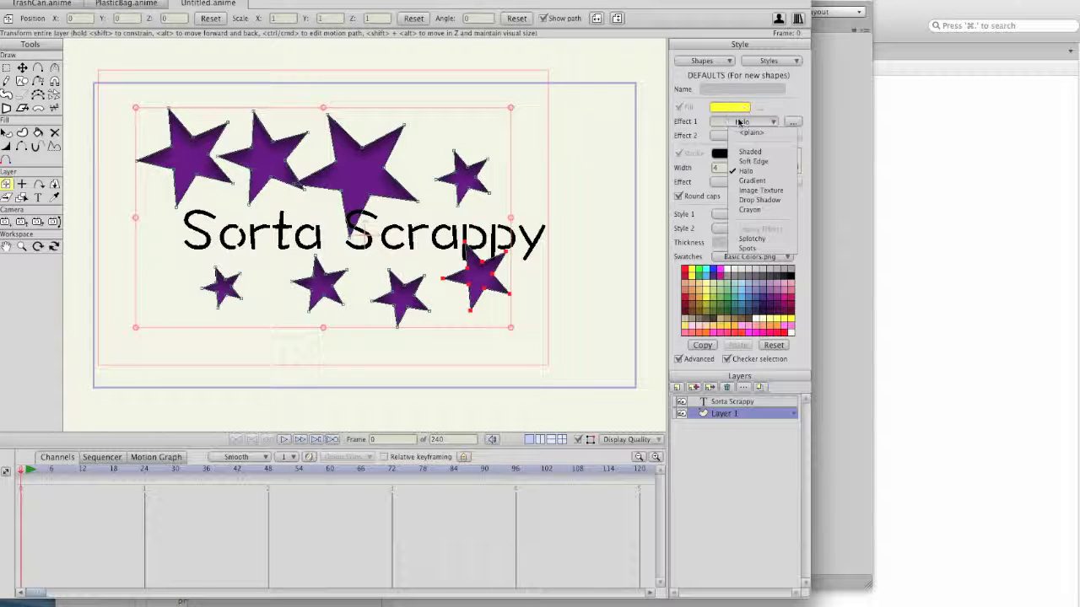
left_click(752, 209)
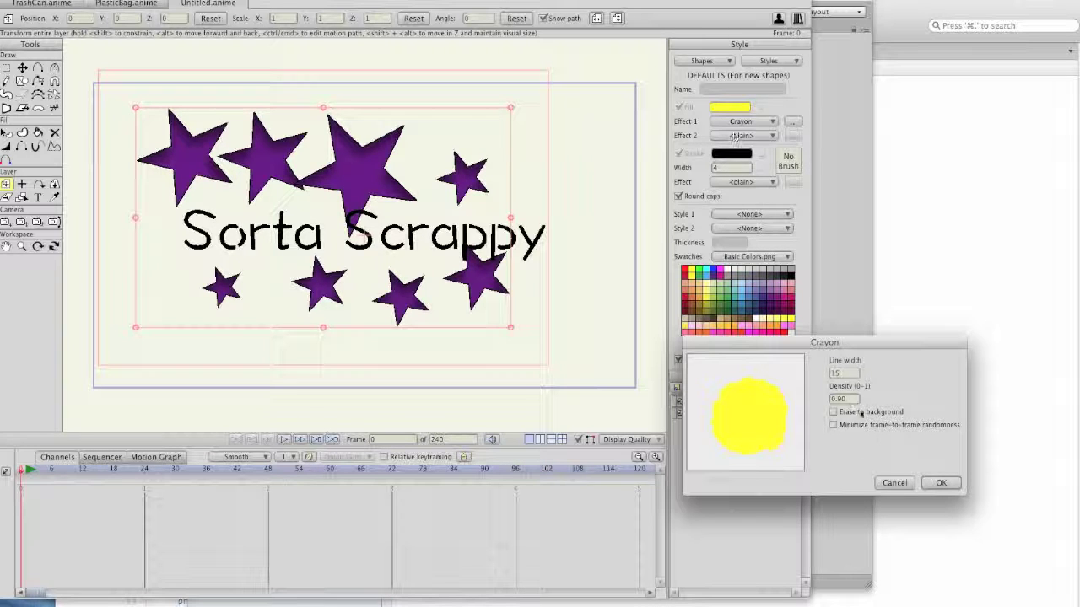
left_click(928, 484)
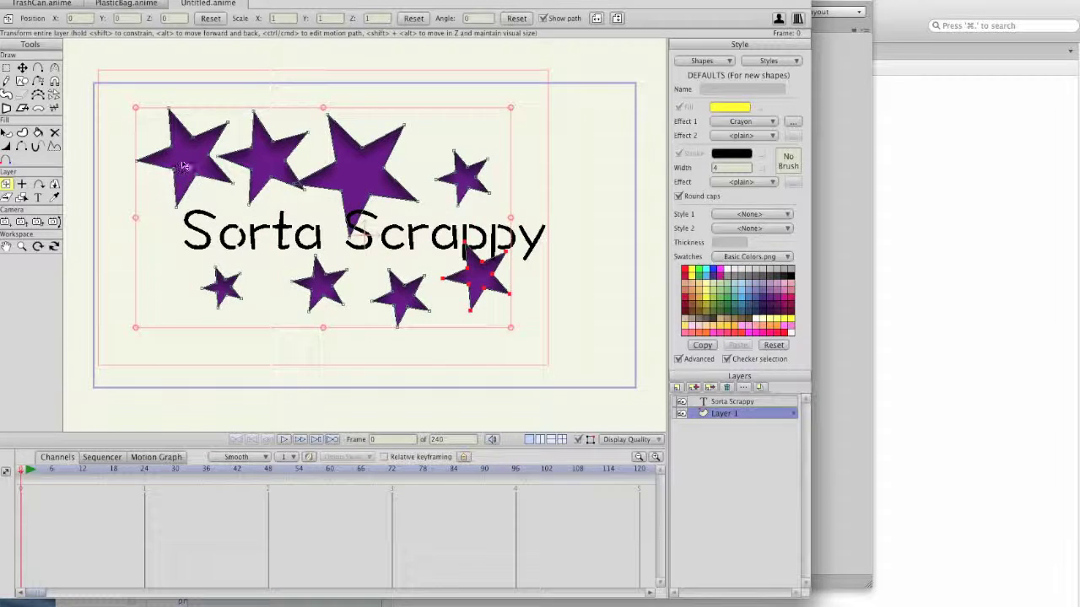
- Fill all eight stars with the yellow Crayon style using the Paint Bucket tool
left_click(38, 133)
left_click(190, 160)
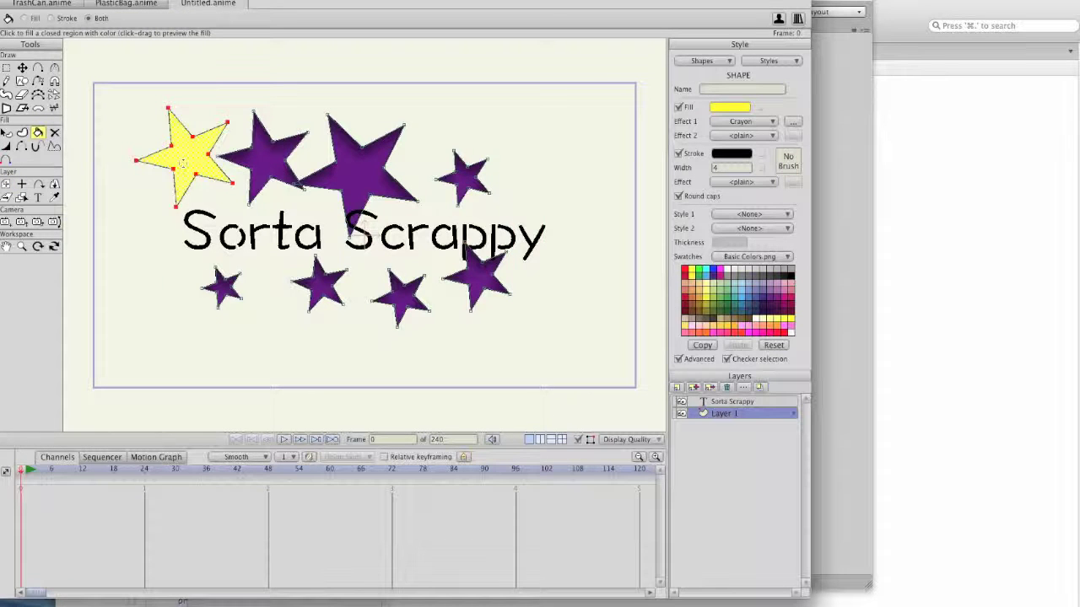
left_click(222, 287)
left_click(263, 154)
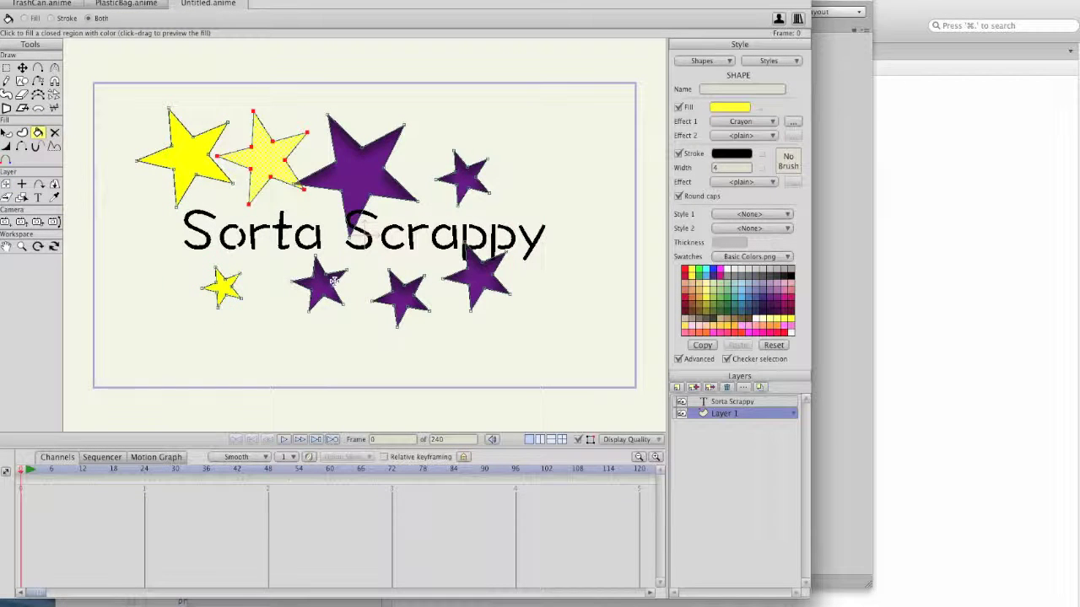
left_click(319, 285)
left_click(355, 221)
left_click(400, 297)
left_click(460, 176)
left_click(474, 265)
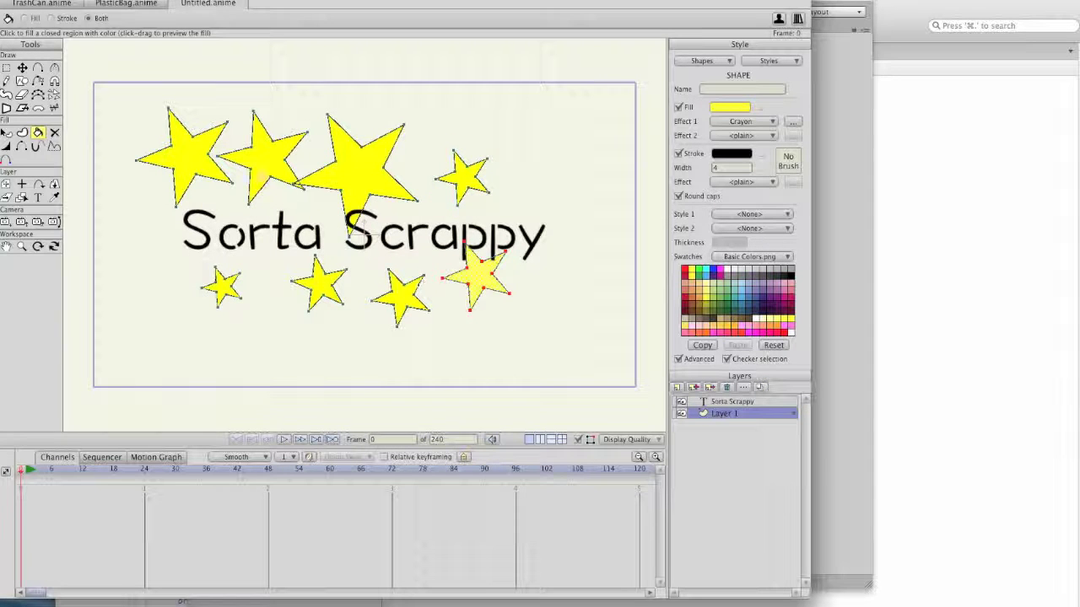
- Save the document as Level1Splash.anime in the AnimeAssets folder
left_click(139, 1)
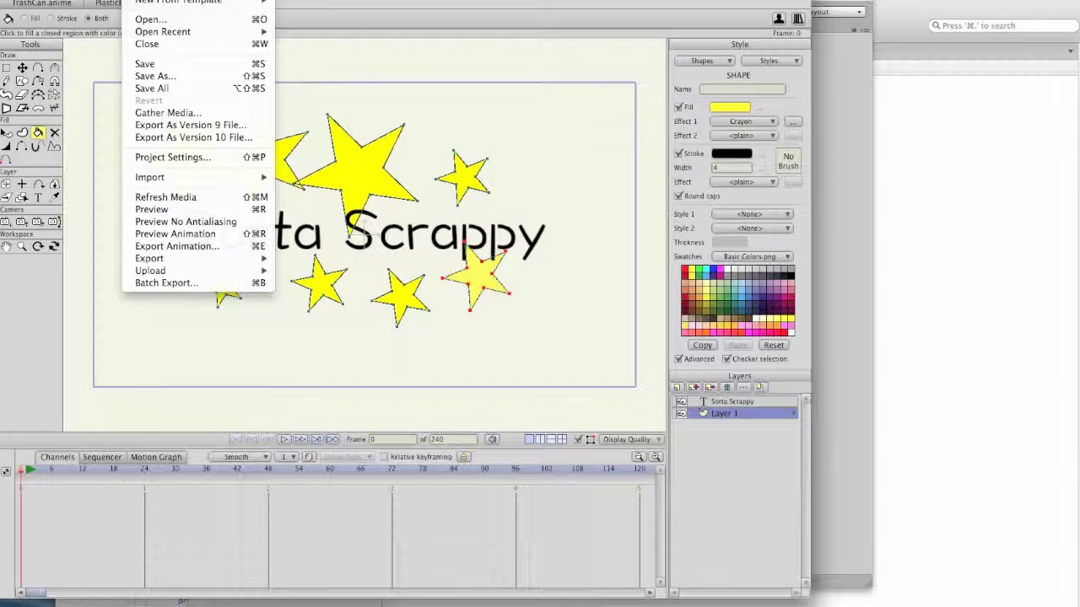
left_click(178, 77)
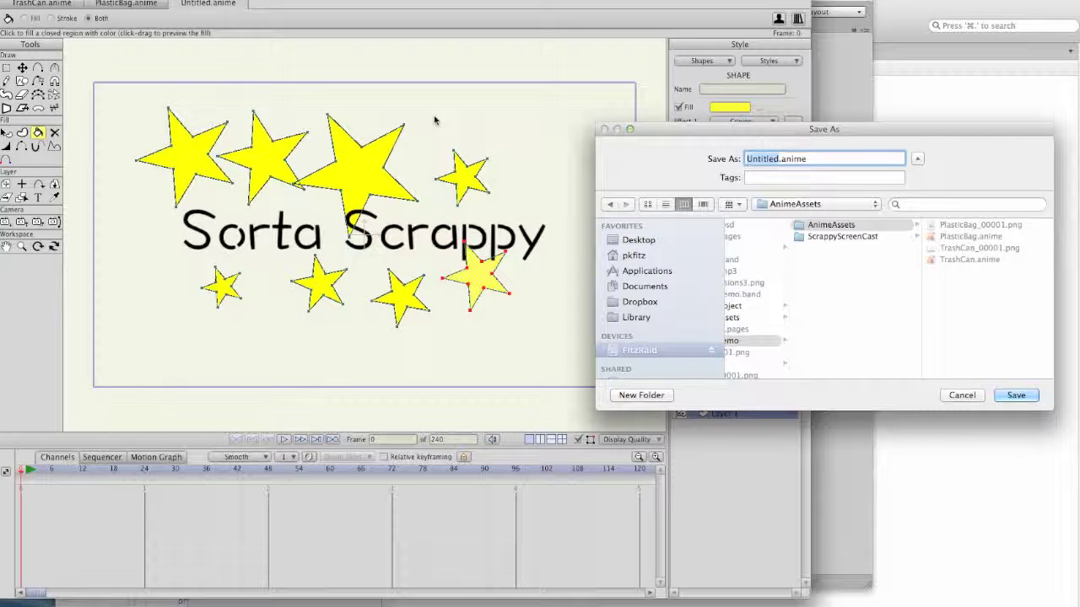
type("Level1Spo")
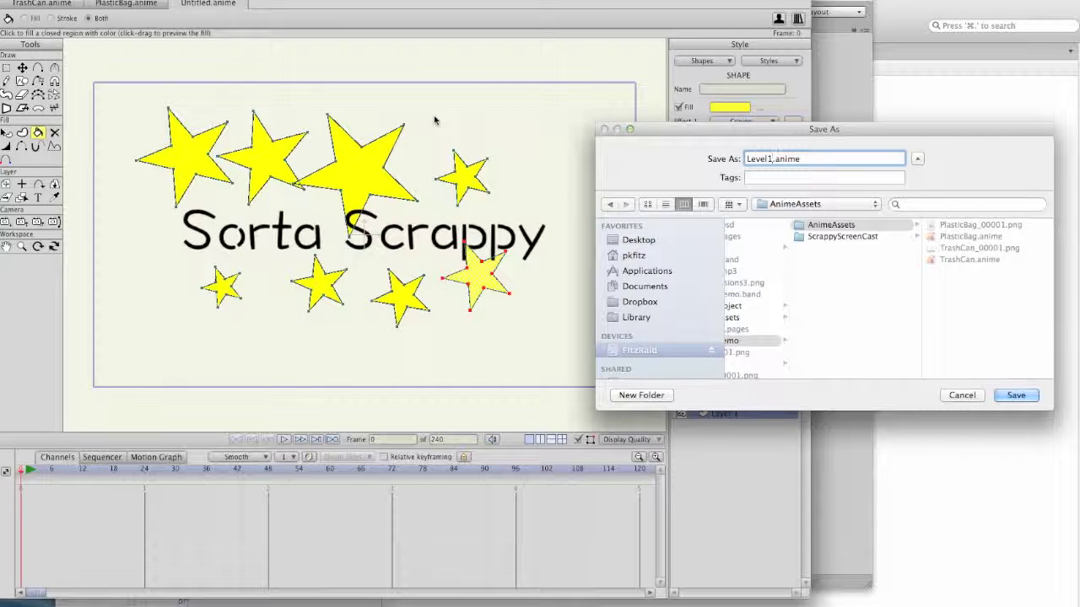
key("BackSpace")
type("lash")
left_click(1015, 396)
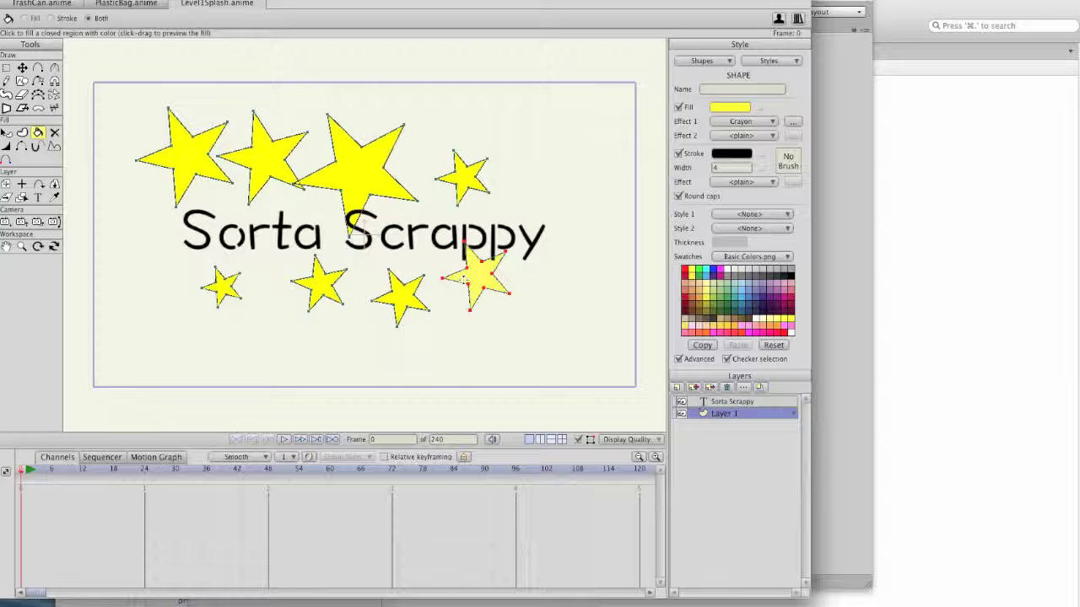
- Export only frame 1 of the animation to the AnimeAssets folder as the image sequence Level1Splash.png
scroll(474, 339, "up", 2)
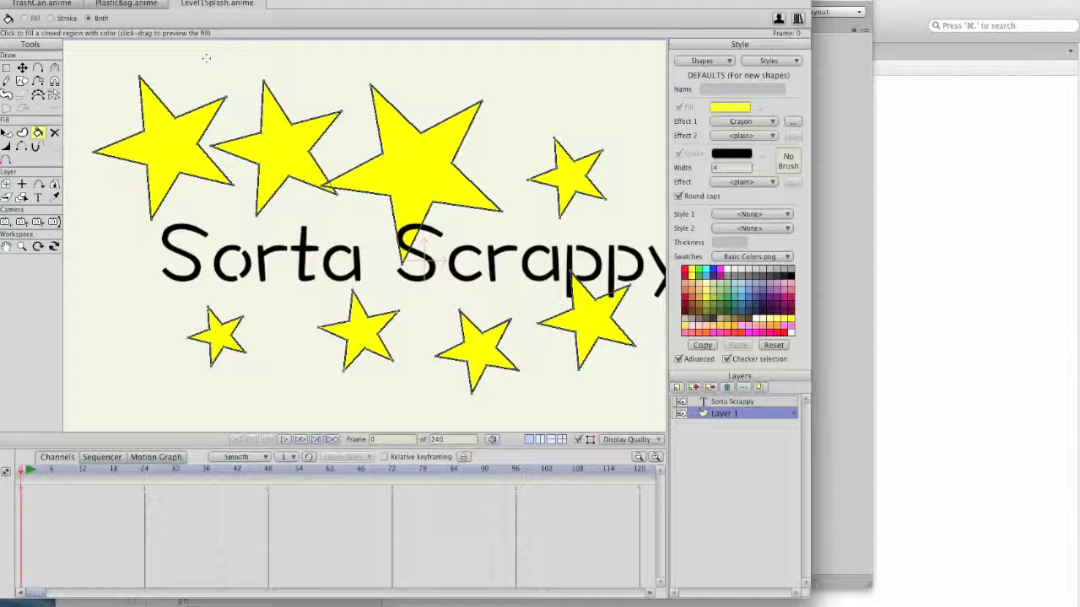
left_click(173, 0)
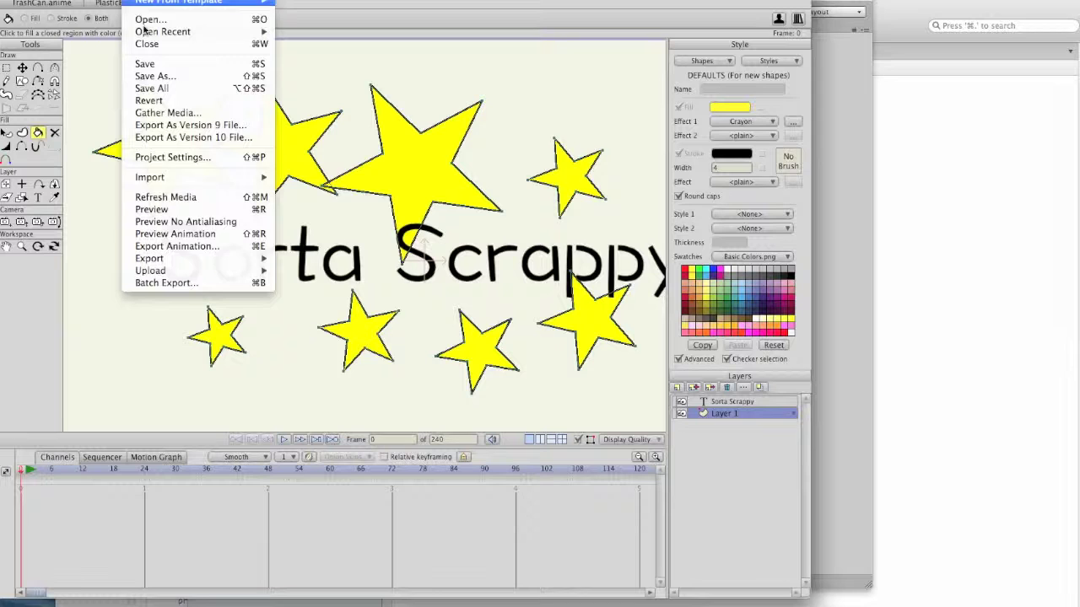
left_click(177, 245)
key("Tab")
type("1")
left_click(440, 436)
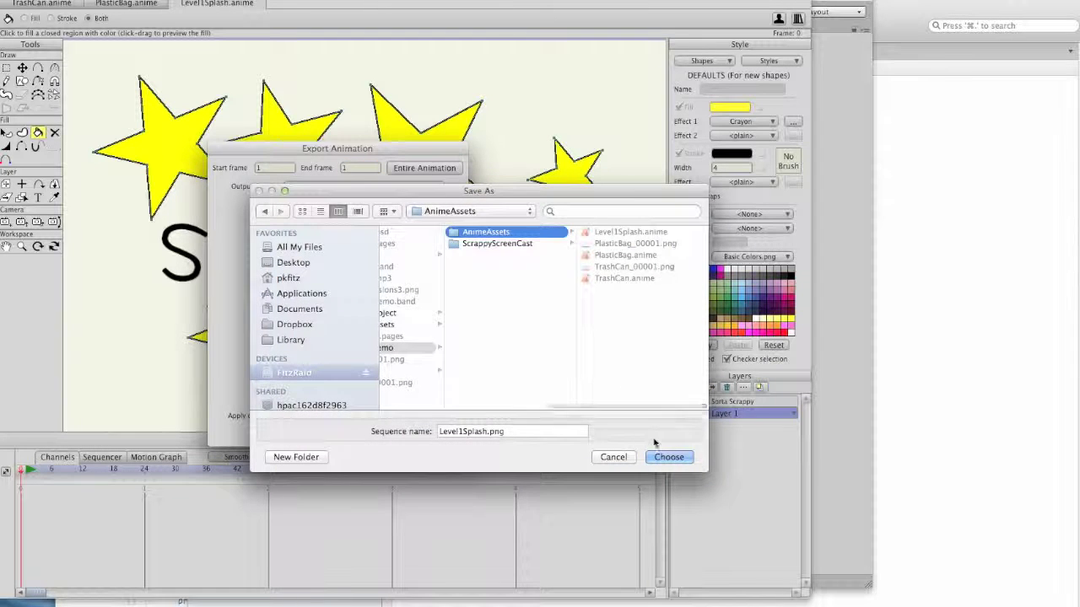
left_click(667, 457)
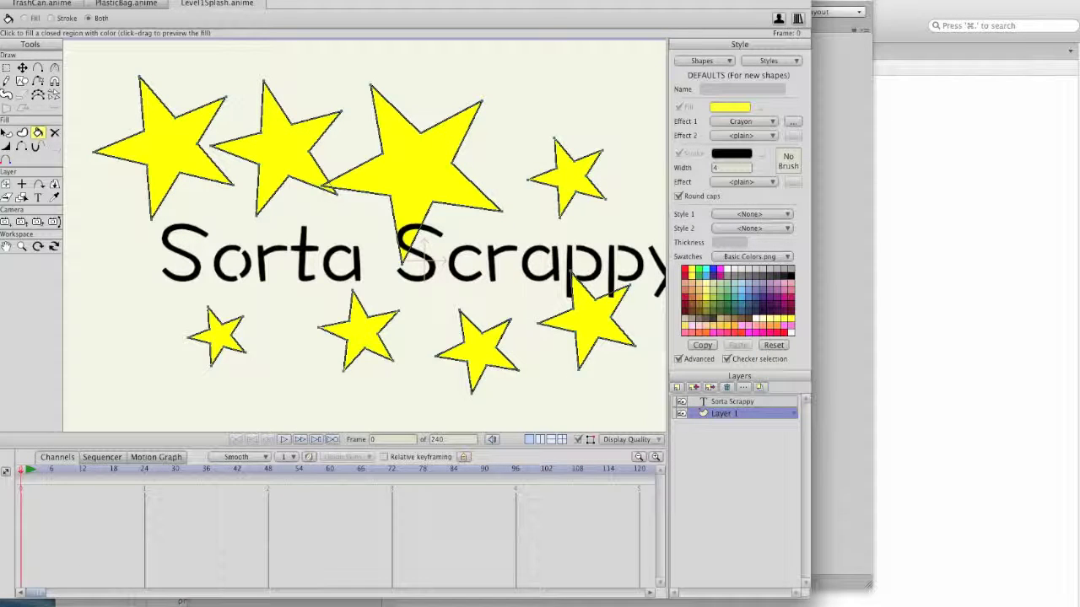
- Bring up the AnimeAssets folder in Finder, and switch to Unity to open the project's Sprites folder under Assets
key("super+Tab")
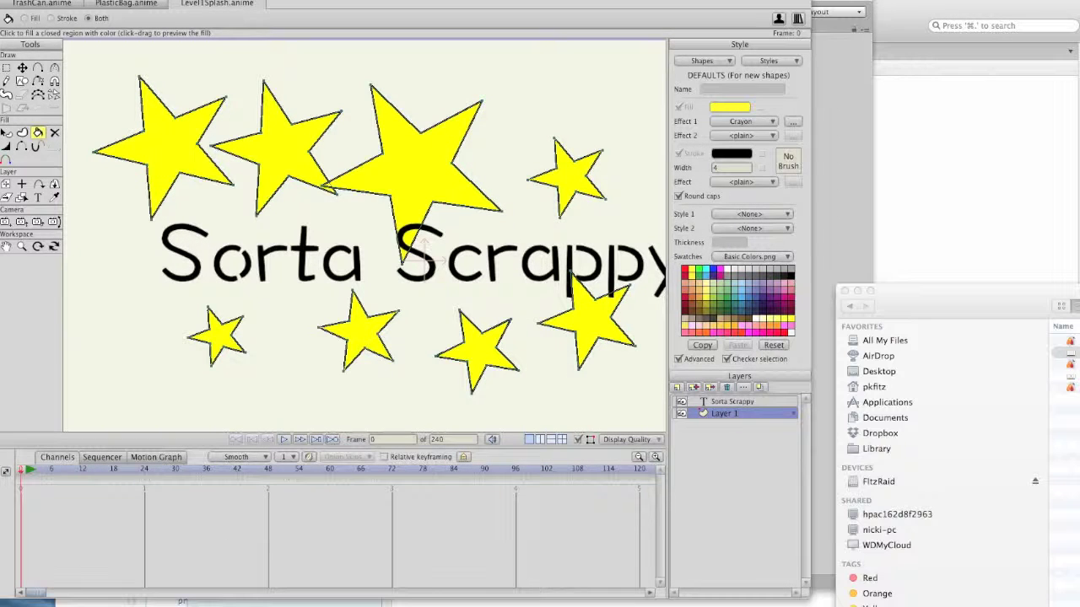
double_click(916, 316)
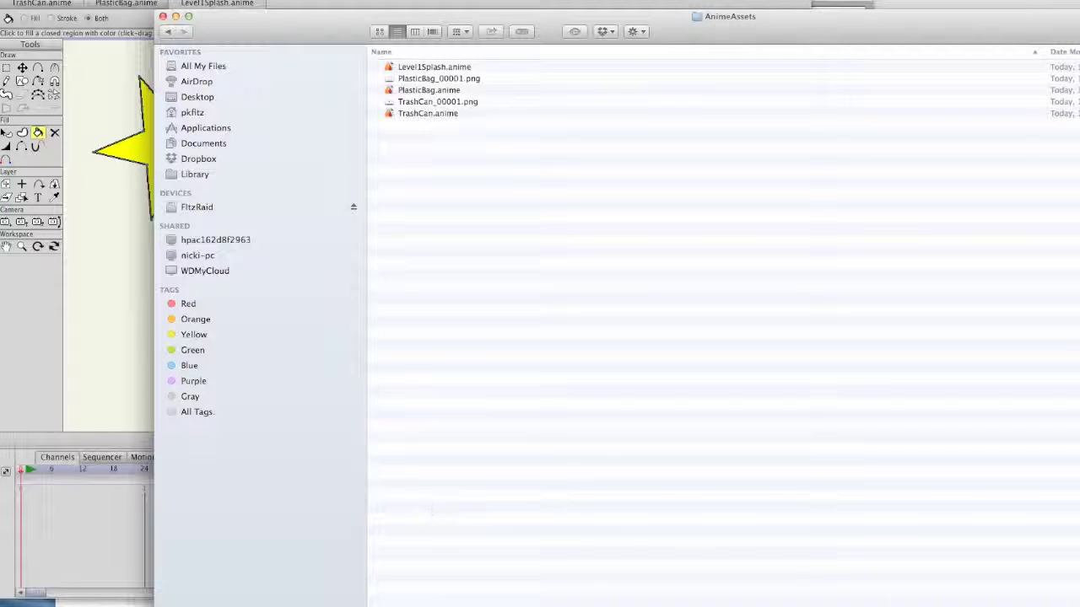
key("super+Tab")
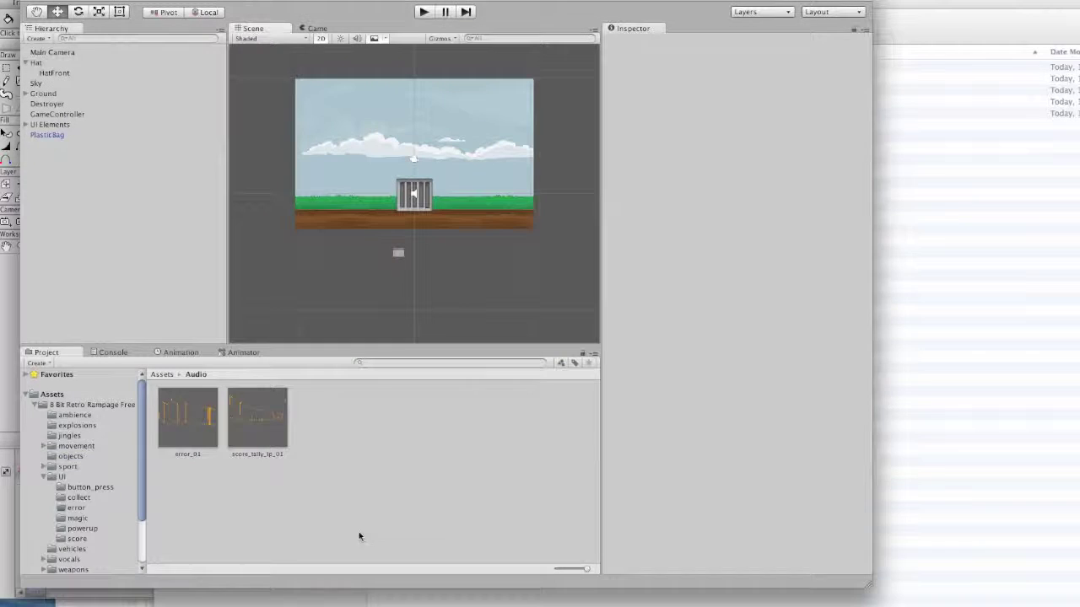
left_click_drag(143, 471, 139, 502)
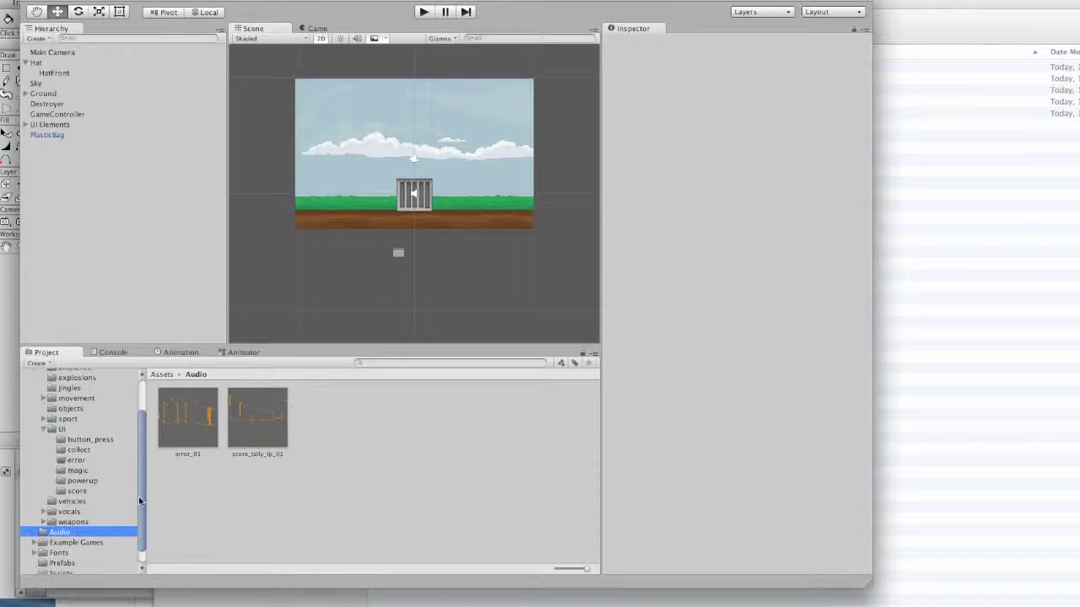
left_click(46, 430)
left_click(25, 393)
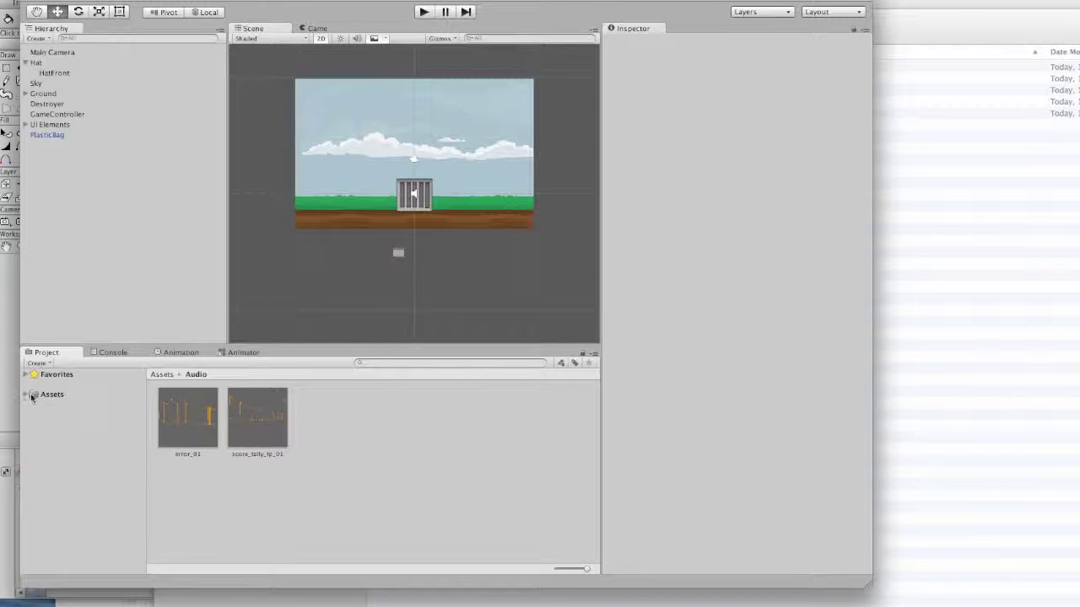
left_click(26, 397)
left_click(36, 405)
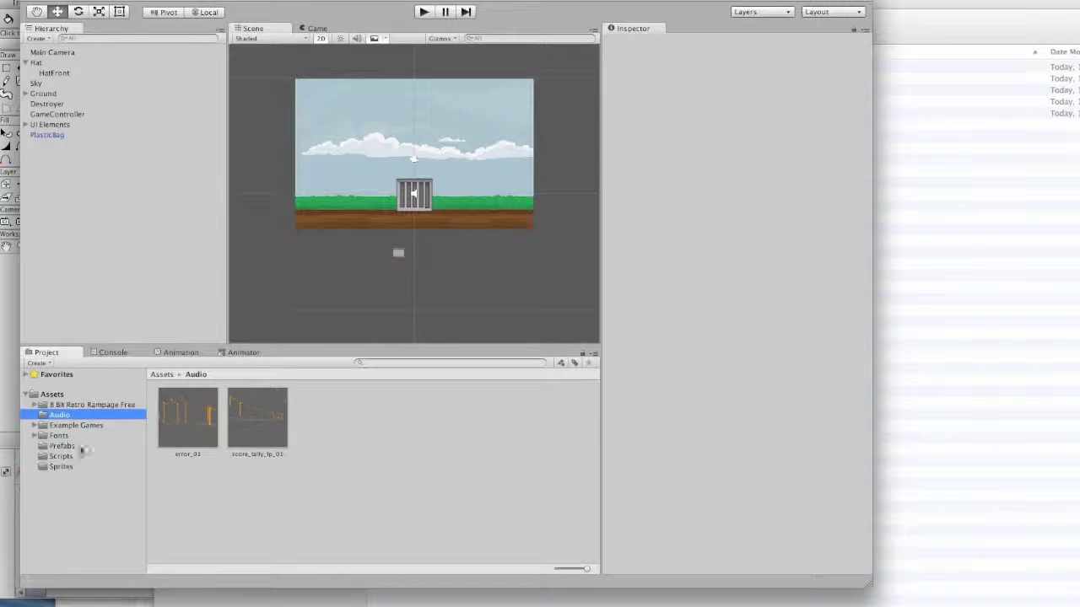
left_click(61, 456)
left_click(66, 468)
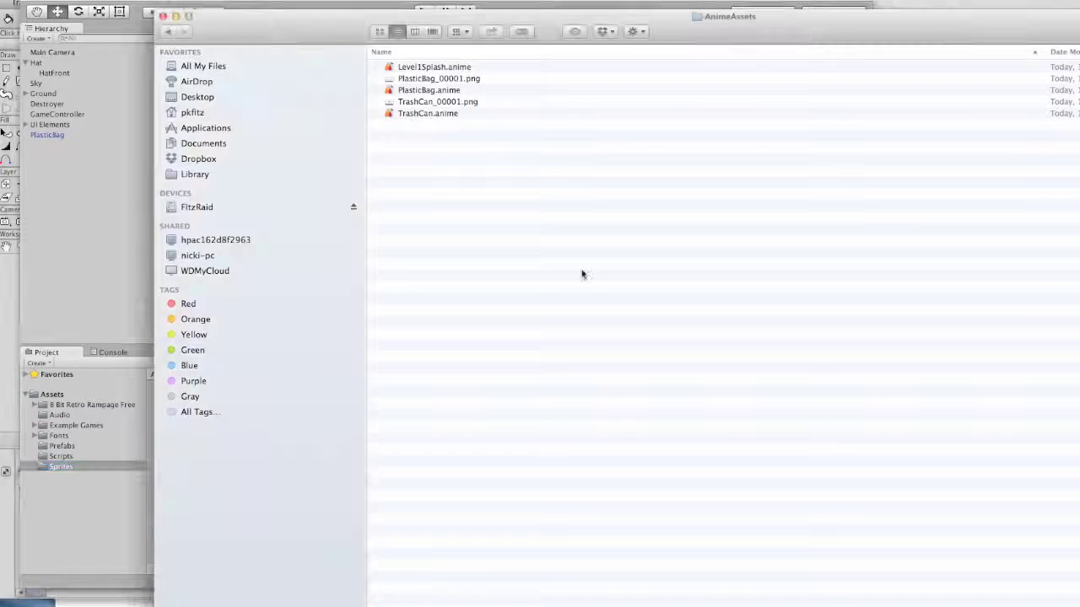
- Import Level1Splash_00001.png from the AnimeAssets folder in Finder into the Unity project's Sprites folder
left_click_drag(314, 30, 735, 50)
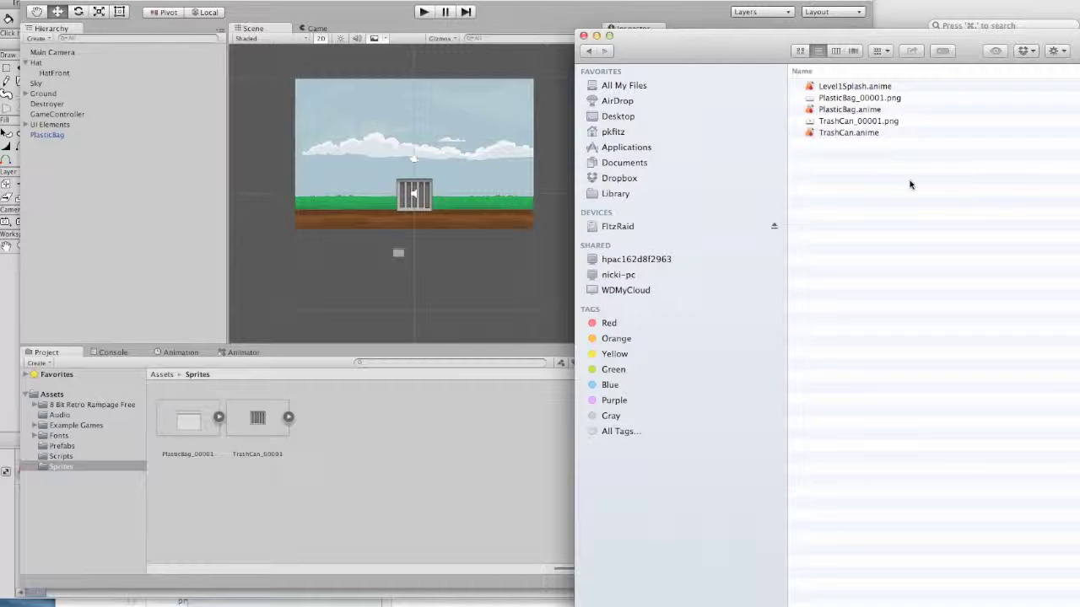
left_click_drag(748, 53, 694, 53)
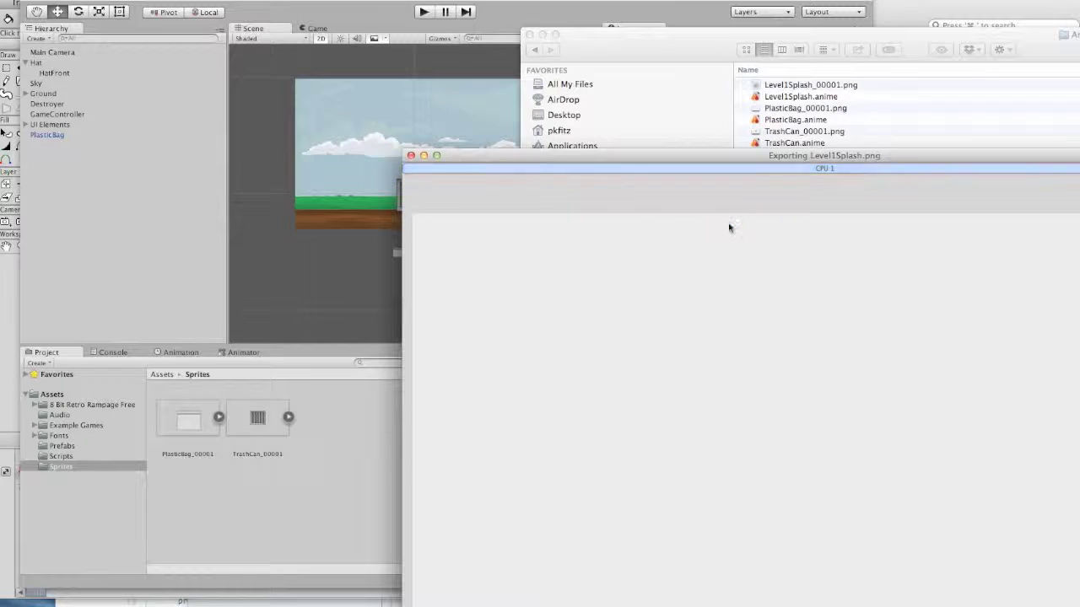
left_click_drag(675, 155, 626, 149)
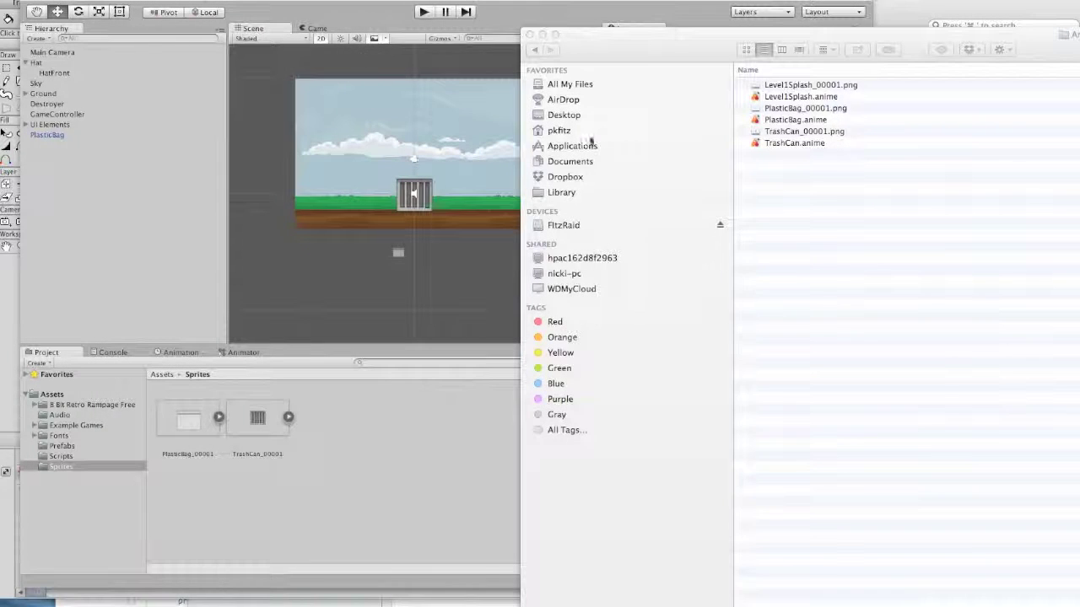
left_click(776, 170)
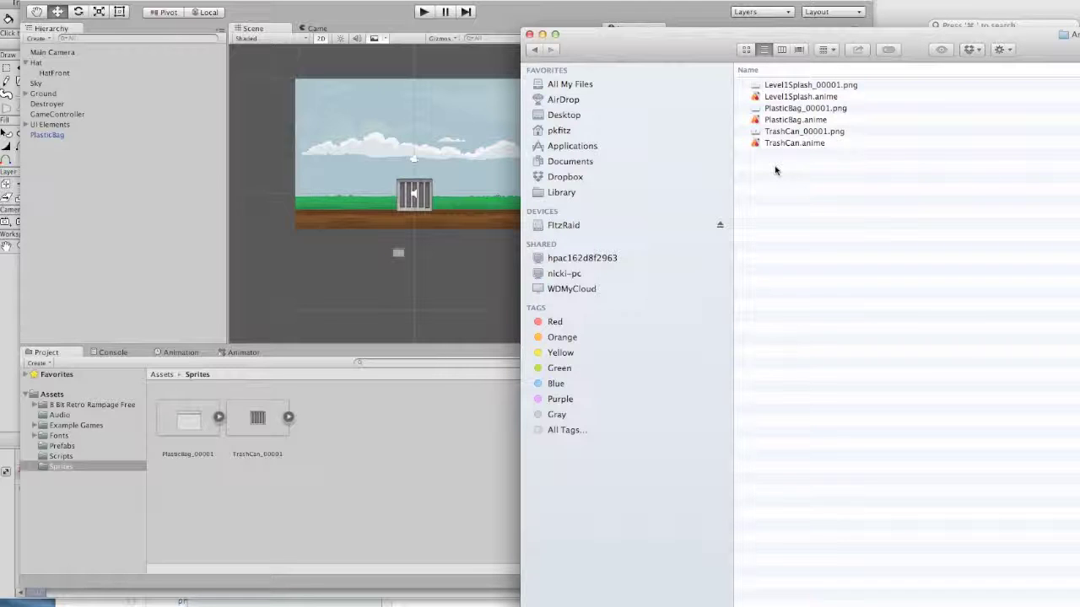
left_click_drag(700, 95, 371, 485)
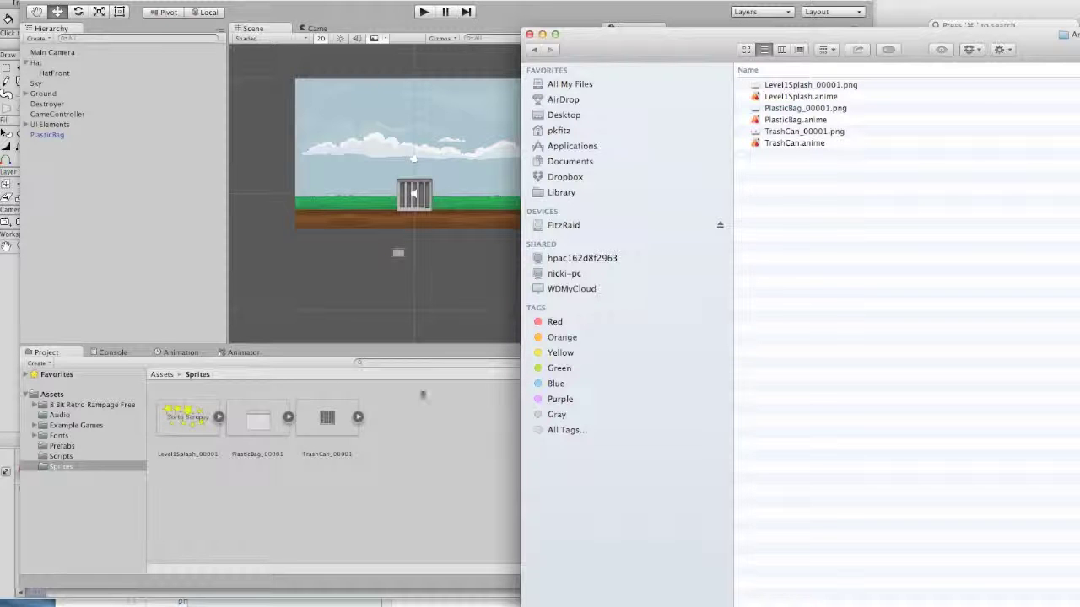
left_click_drag(613, 48, 945, 157)
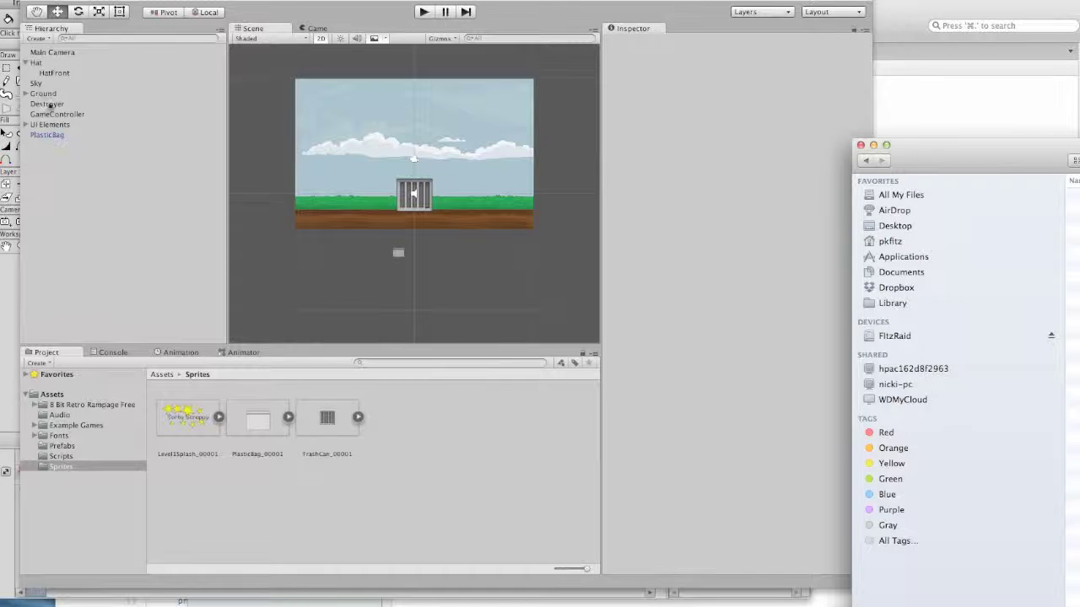
- Assign Level1Splash_00001 as the GUI texture of Hat Trick Splash under UI Elements and test it briefly in play mode
left_click(134, 122)
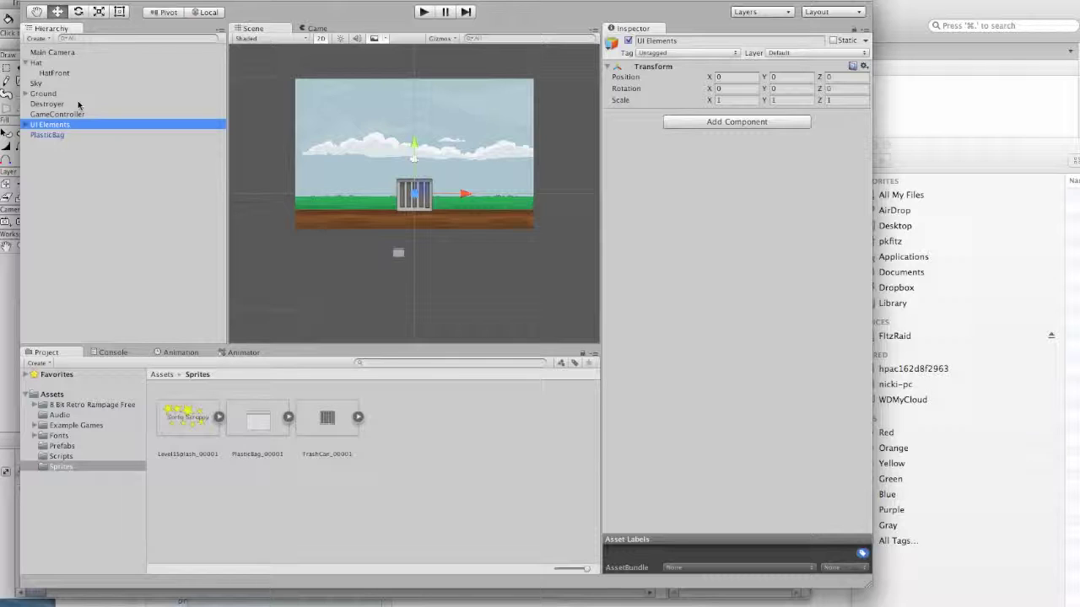
left_click(25, 125)
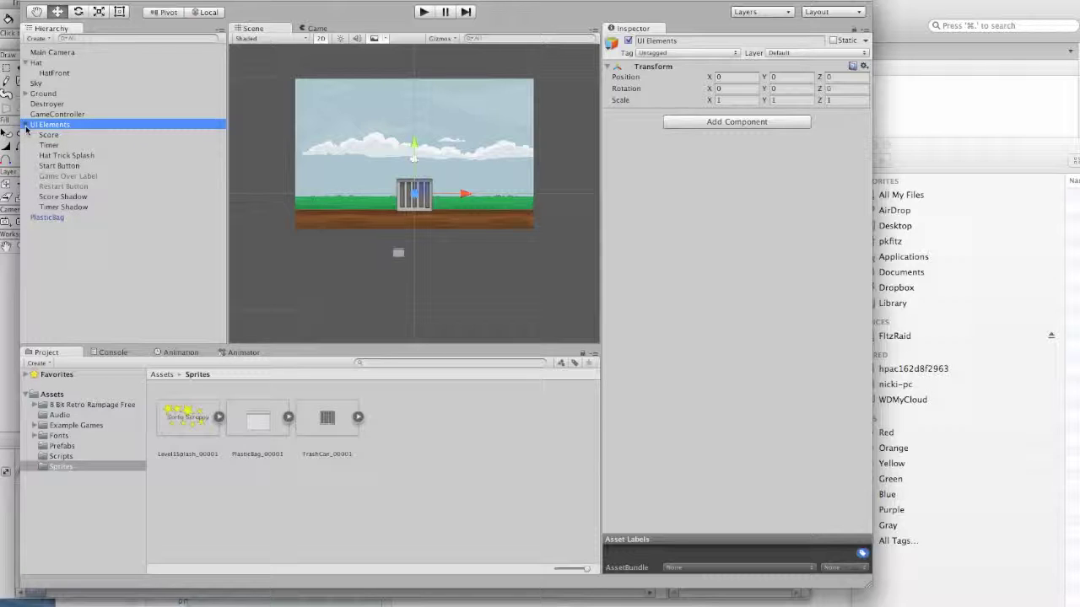
left_click(74, 157)
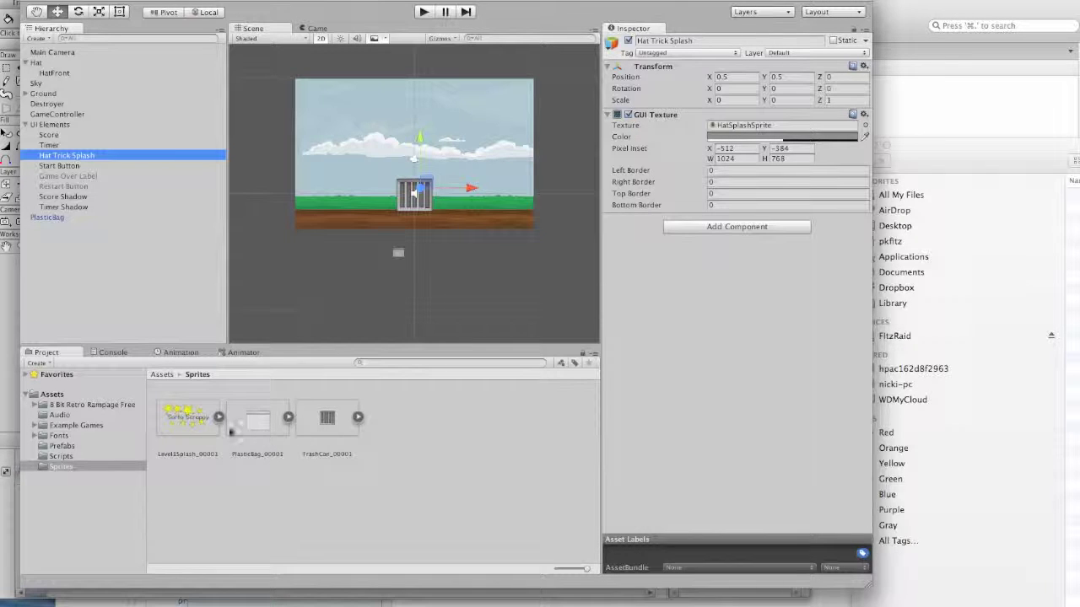
left_click_drag(187, 418, 722, 132)
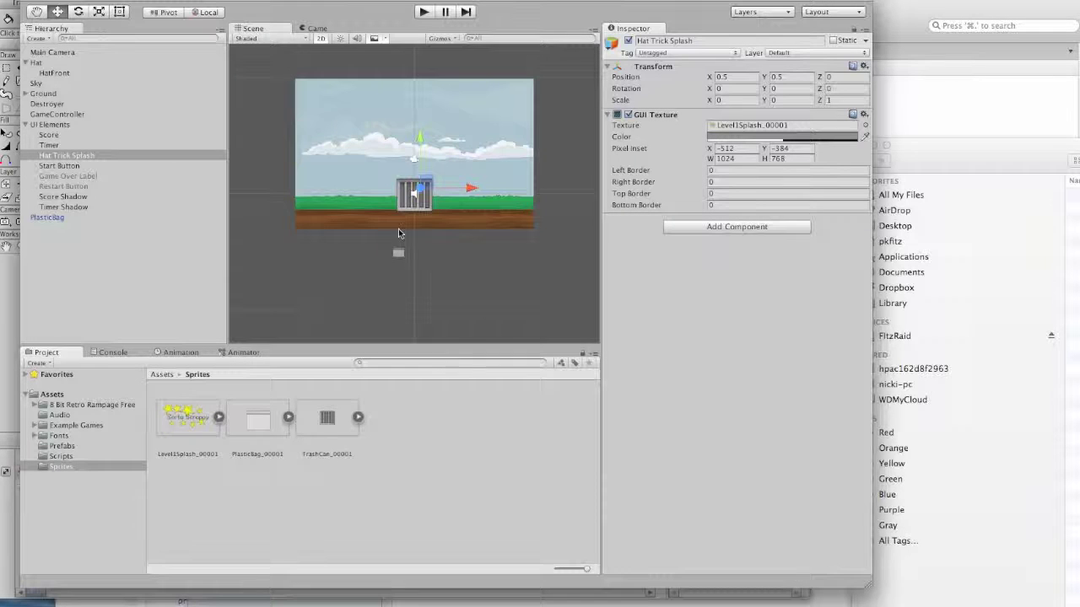
left_click(419, 12)
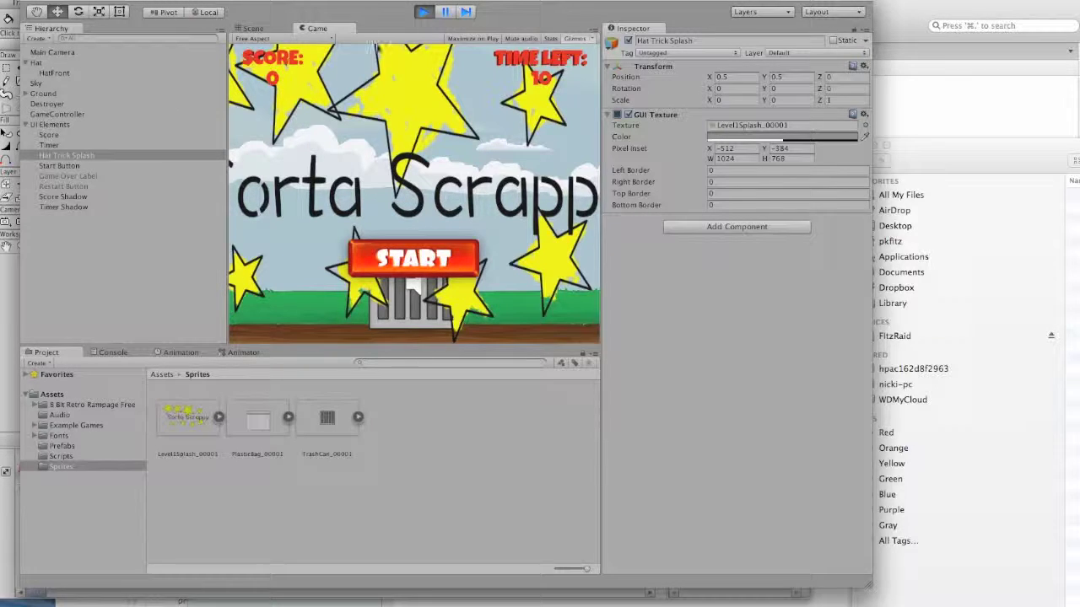
left_click(424, 11)
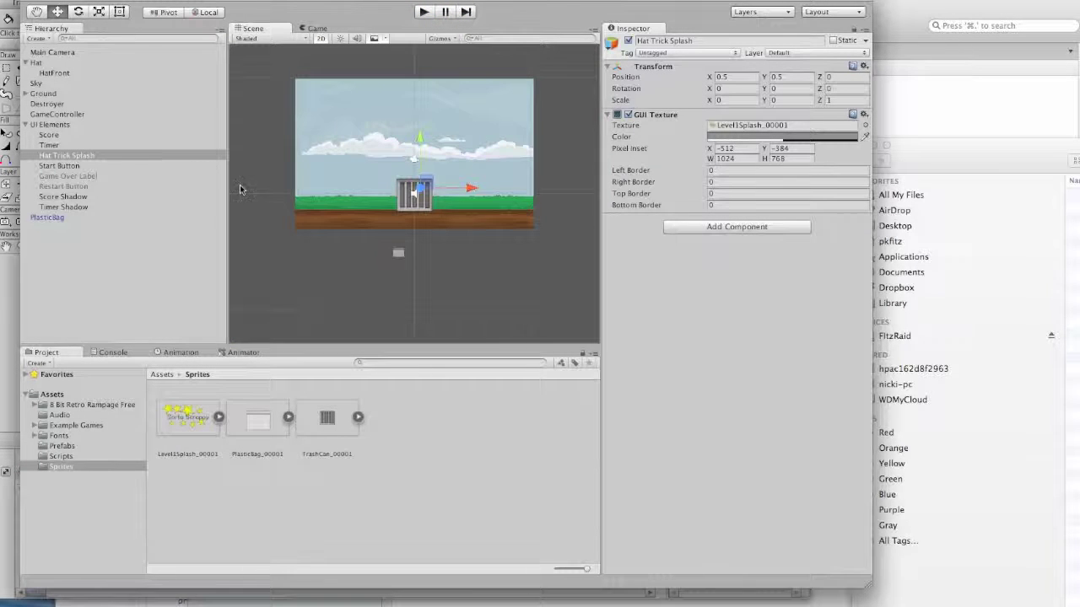
- Examine the scene at different zoom levels, looking for the splash graphic around the game background
left_click(36, 11)
scroll(362, 232, "up", 1)
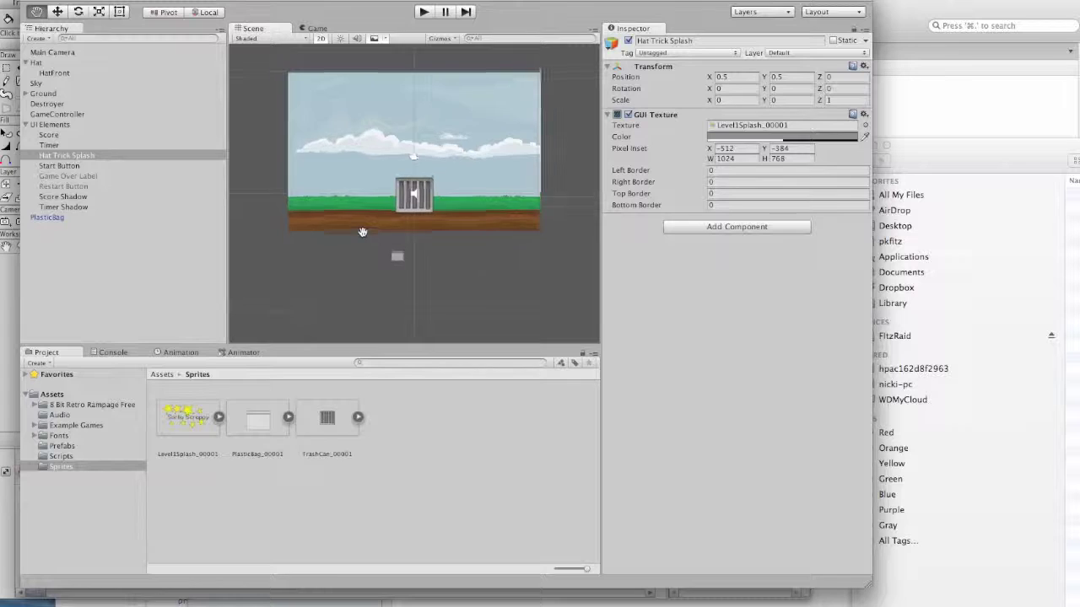
scroll(362, 232, "down", 10)
left_click_drag(467, 196, 374, 244)
scroll(412, 245, "up", 2)
scroll(413, 244, "up", 2)
scroll(413, 245, "up", 1)
scroll(413, 245, "down", 4)
scroll(412, 244, "down", 5)
scroll(413, 244, "up", 4)
left_click_drag(373, 248, 448, 208)
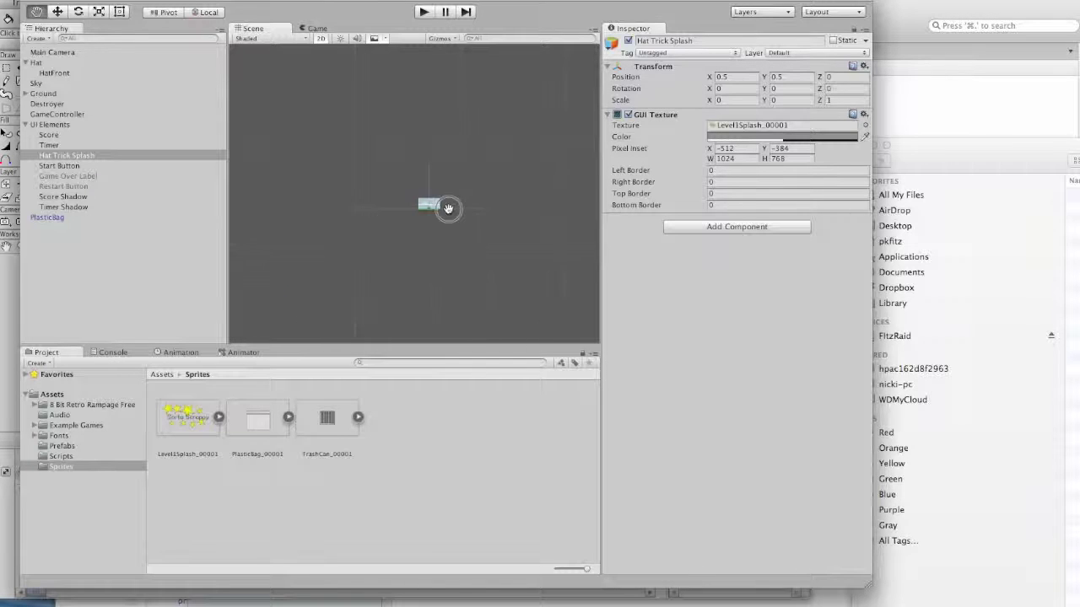
scroll(422, 202, "up", 4)
left_click_drag(507, 276, 396, 239)
scroll(417, 253, "up", 2)
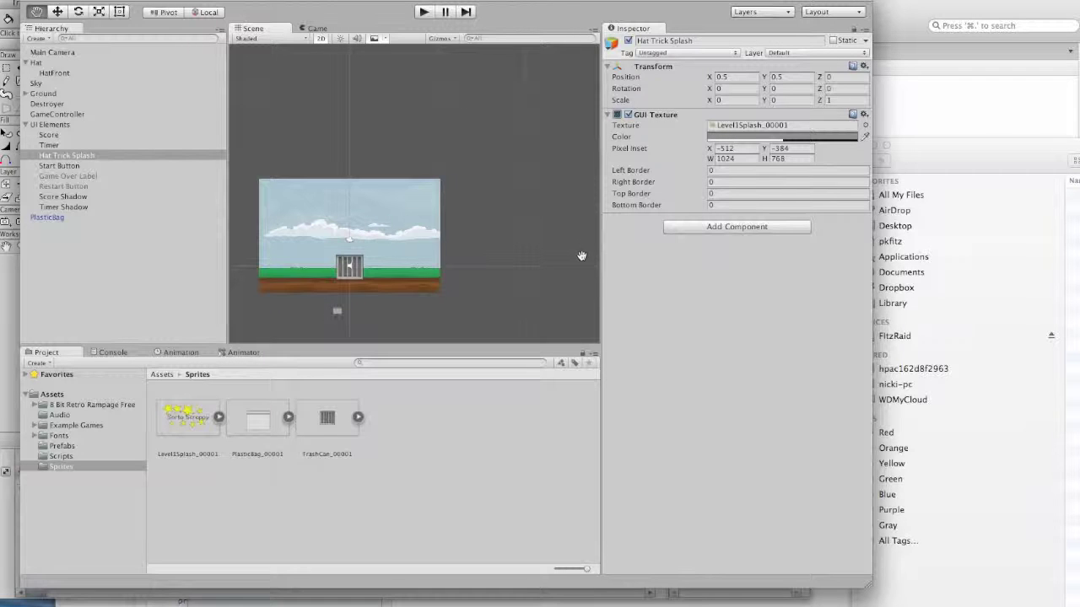
- Set the Hat Trick Splash object's X and Y scale to 0.75 and run the game
left_click(43, 127)
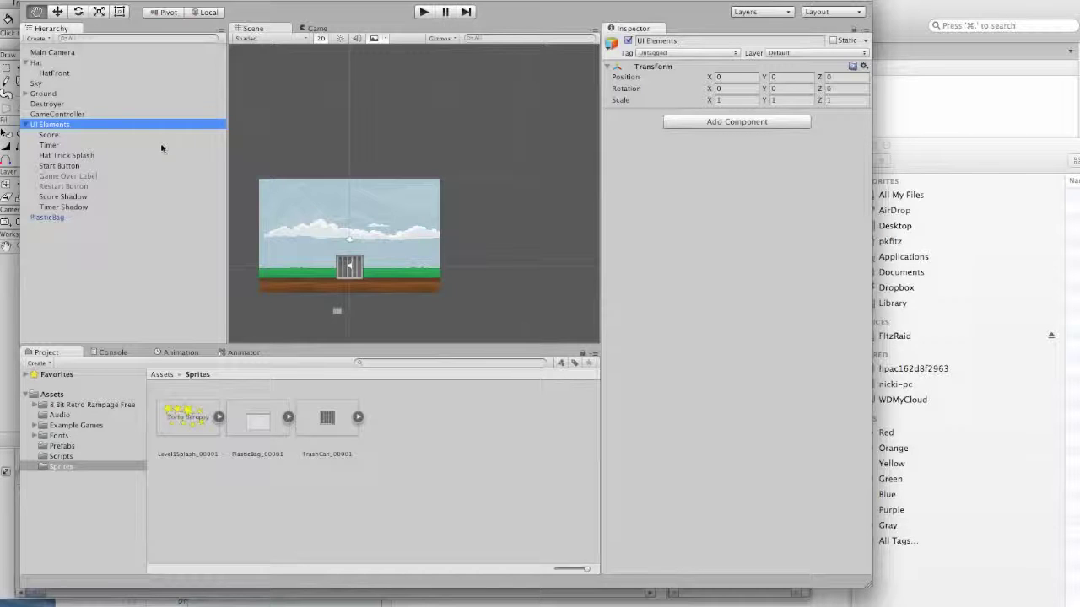
left_click(68, 155)
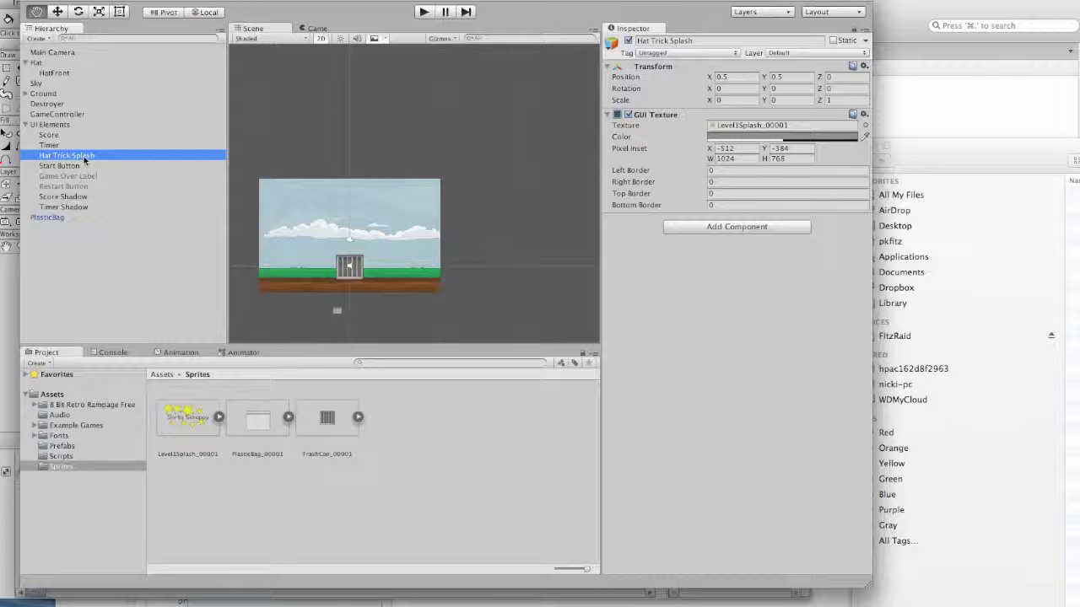
left_click(57, 12)
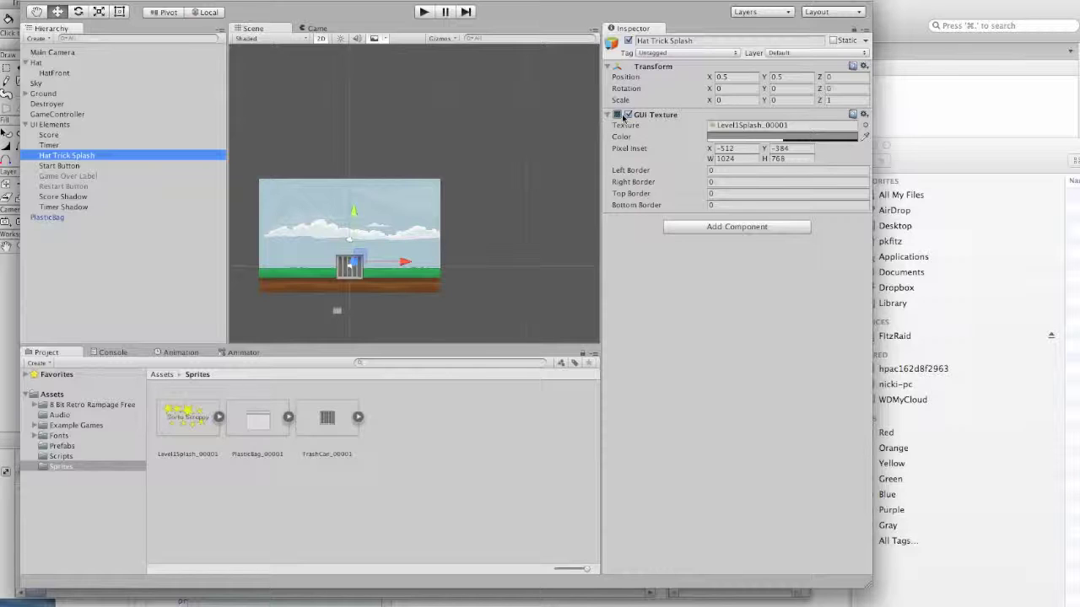
left_click(658, 99)
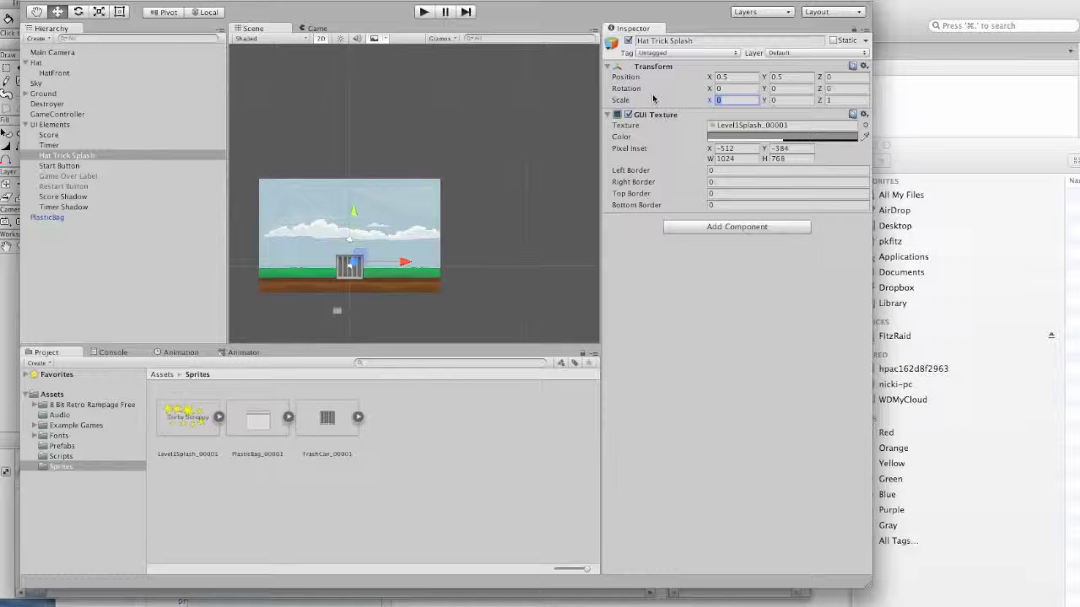
type("0.75")
key("Tab")
type(".75")
left_click(423, 12)
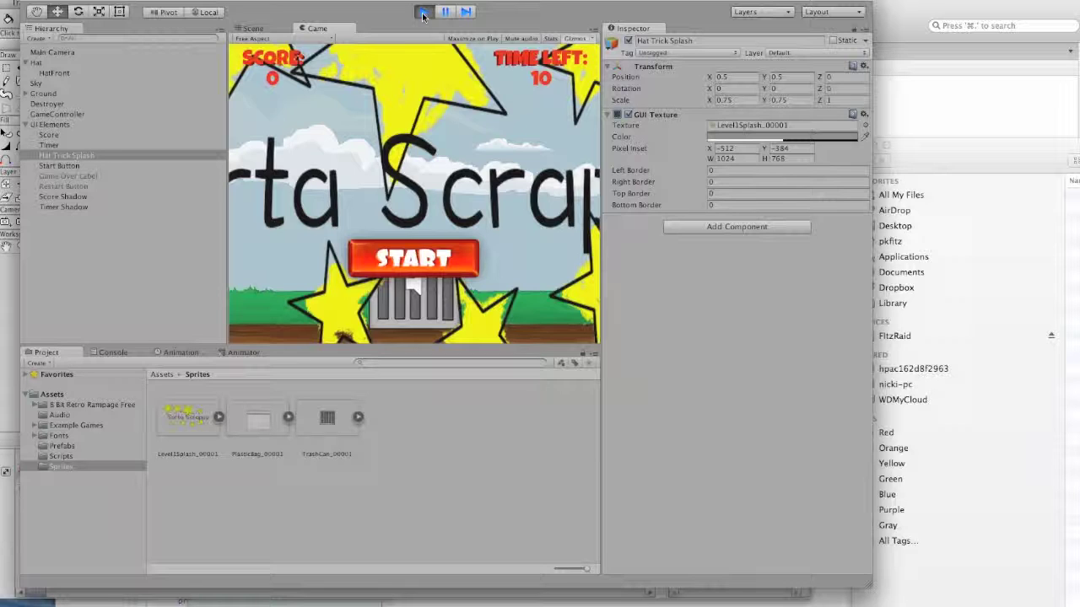
- Try an X and Y scale of 0.25 for the splash while the game runs
left_click(748, 101)
type("0.25")
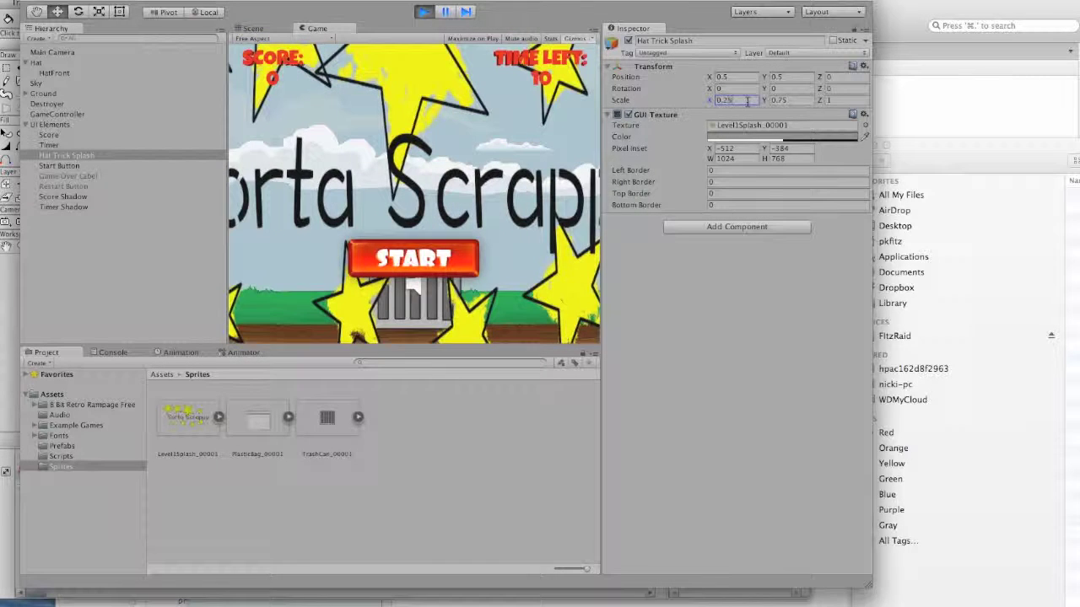
left_click(794, 100)
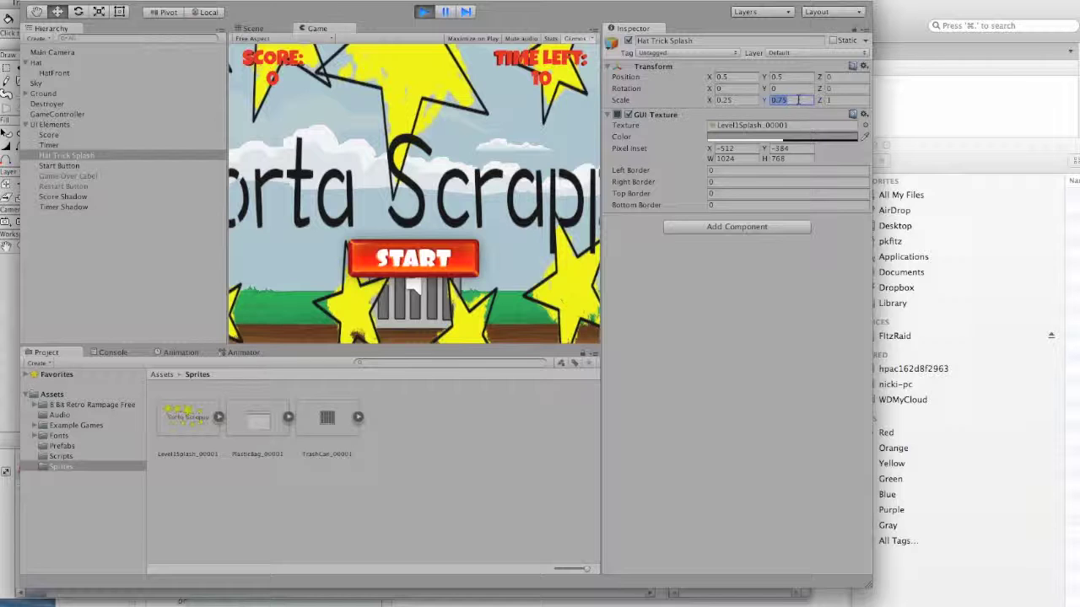
type(".25")
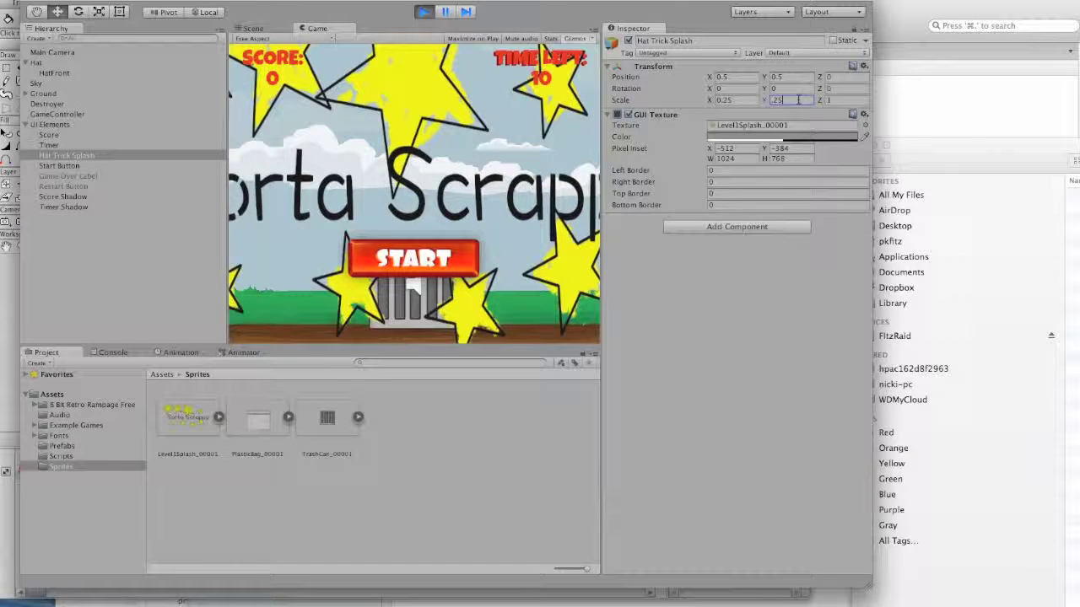
- Reduce the running splash's X and Y scale to 0.05
left_click(741, 100)
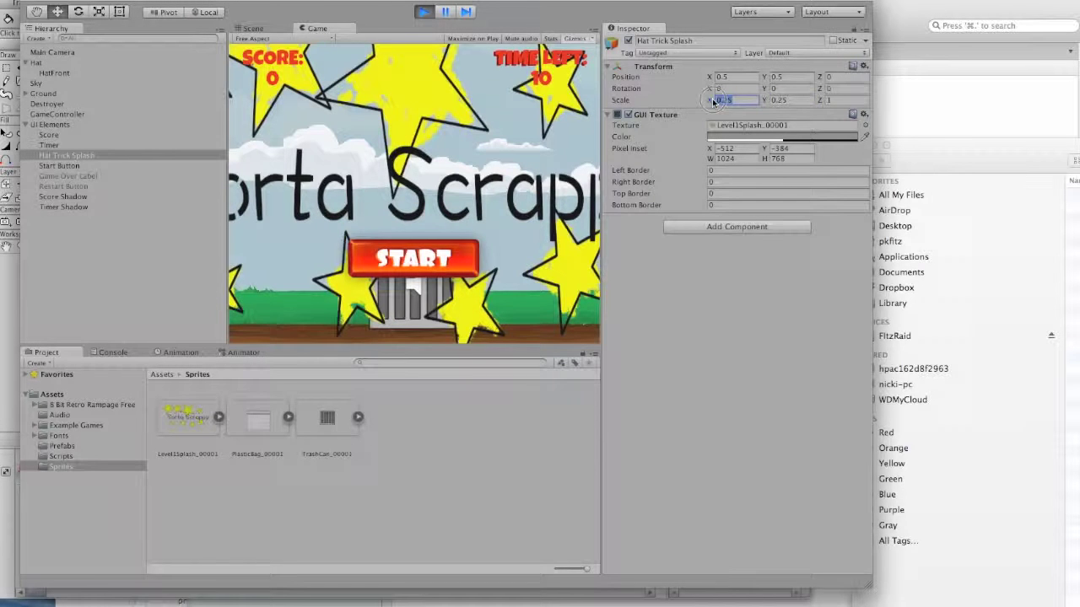
type("1")
key("BackSpace")
type("05")
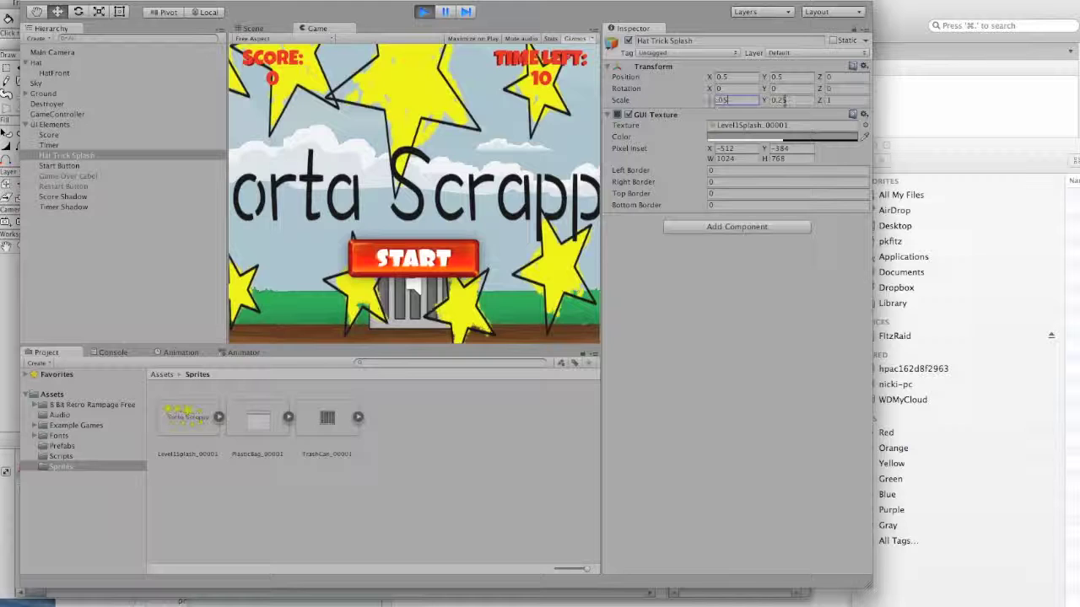
left_click(806, 100)
type(".05")
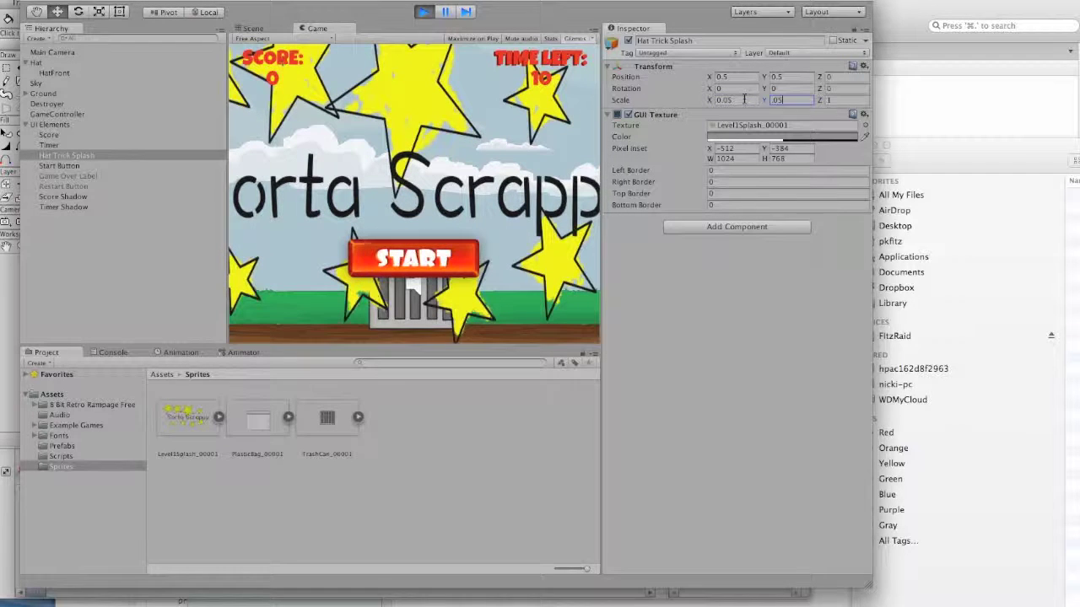
- Set the splash's X and Y scale to 1.5 in the running game
left_click(727, 100)
type("1.5")
key("Tab")
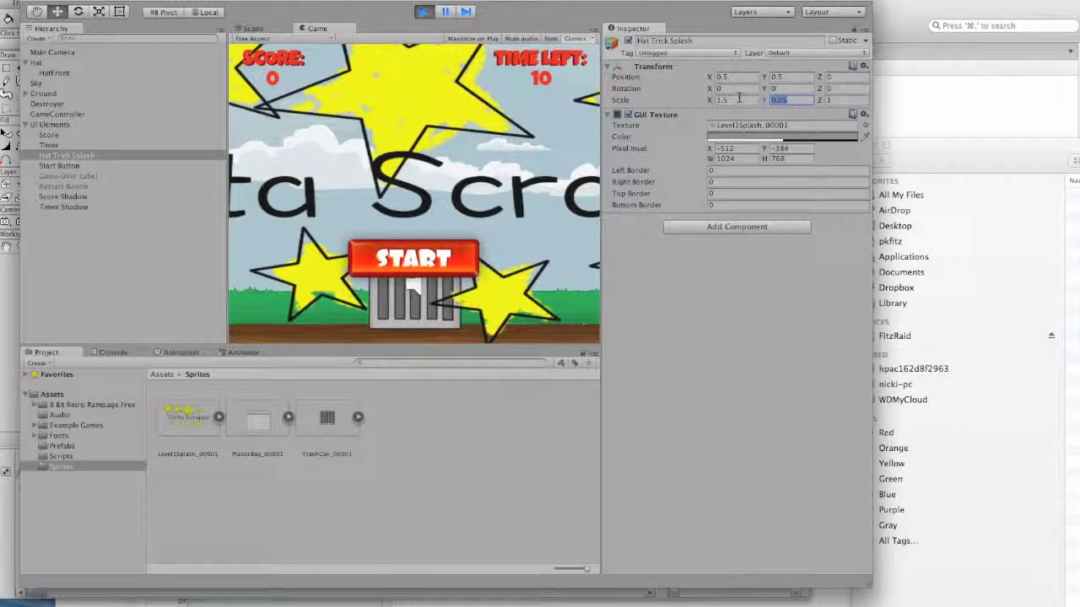
type("1.5")
- Set the splash's X and Y scale to 1 in the running game
left_click(710, 101)
type("1")
left_click(802, 101)
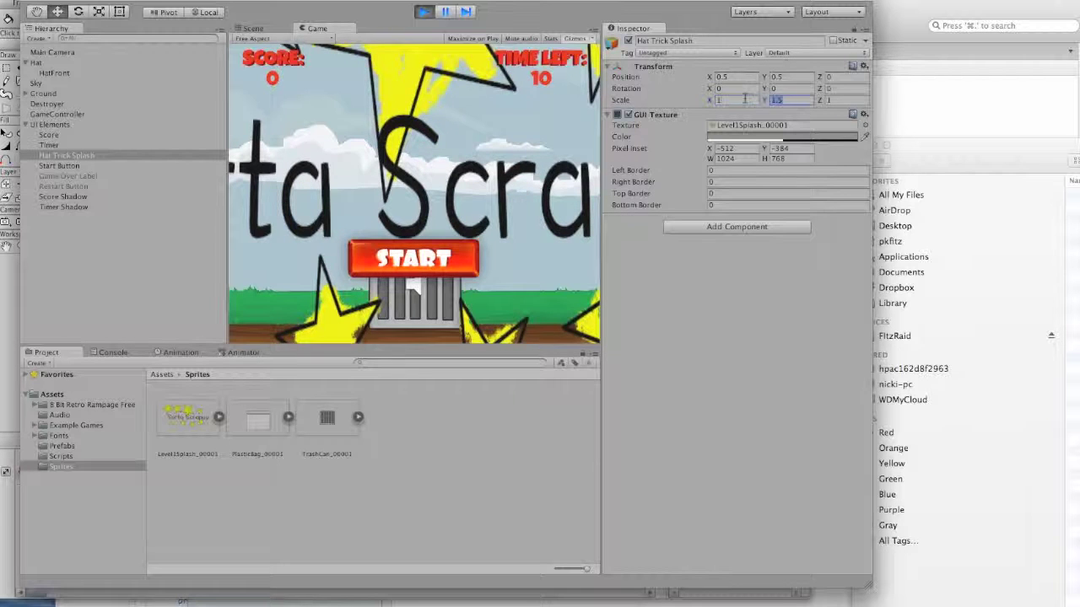
type("1")
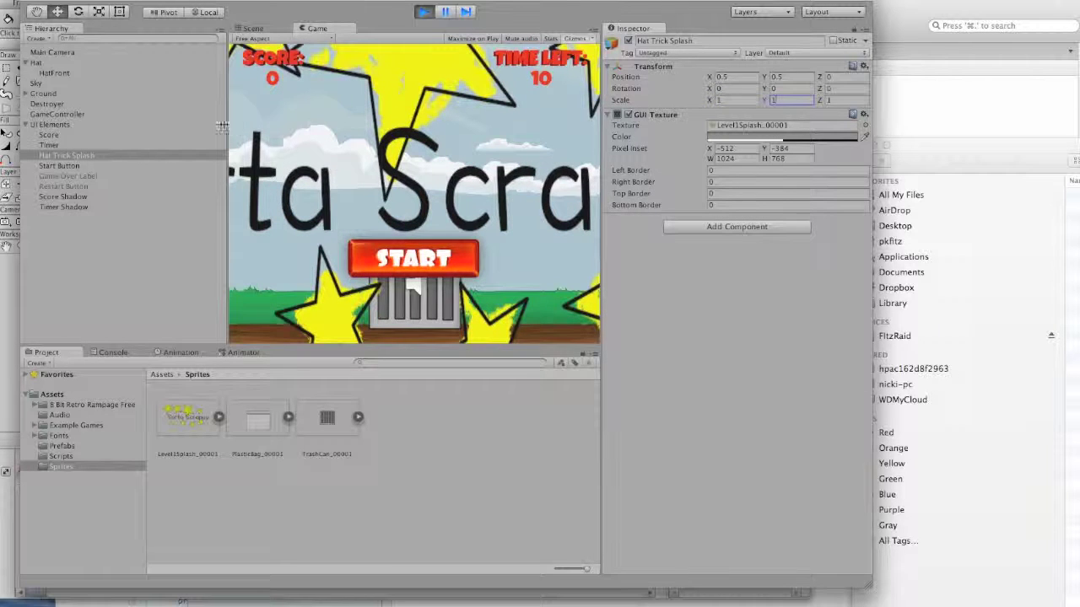
- Stop the running game
left_click(100, 15)
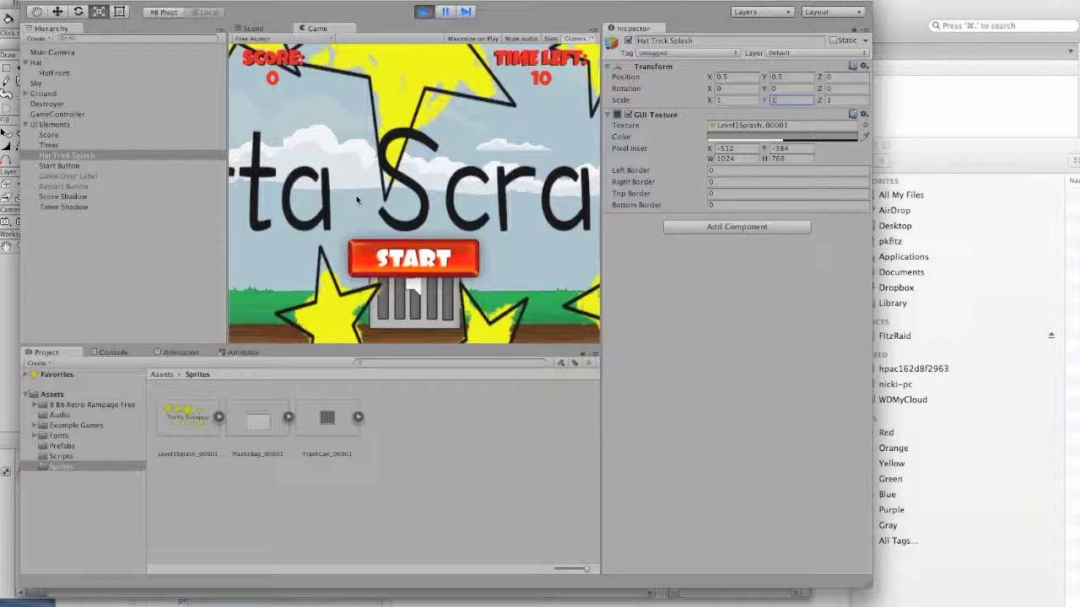
left_click(31, 11)
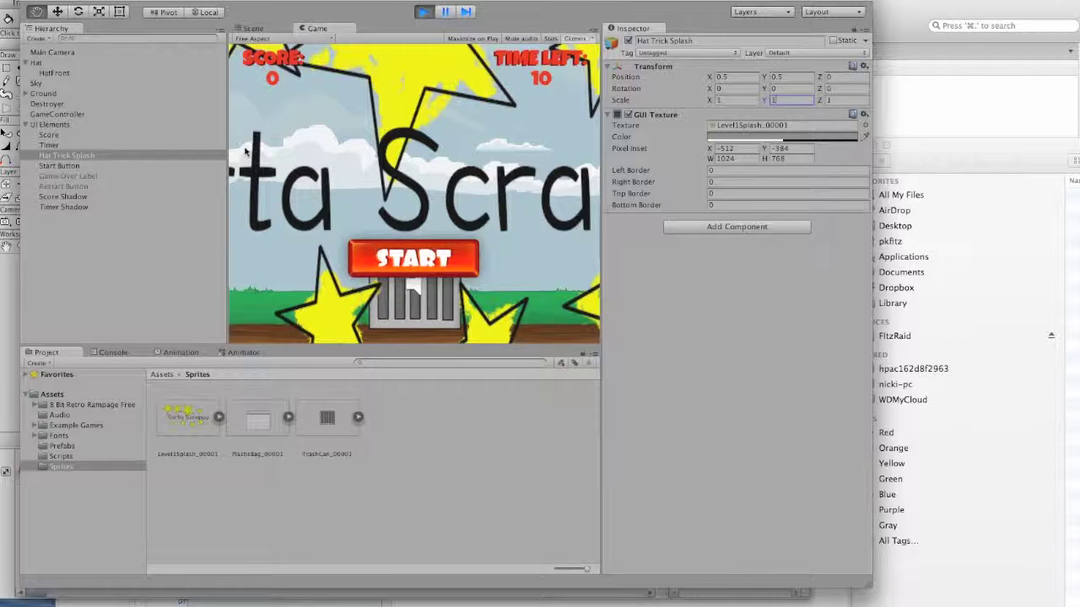
left_click(424, 11)
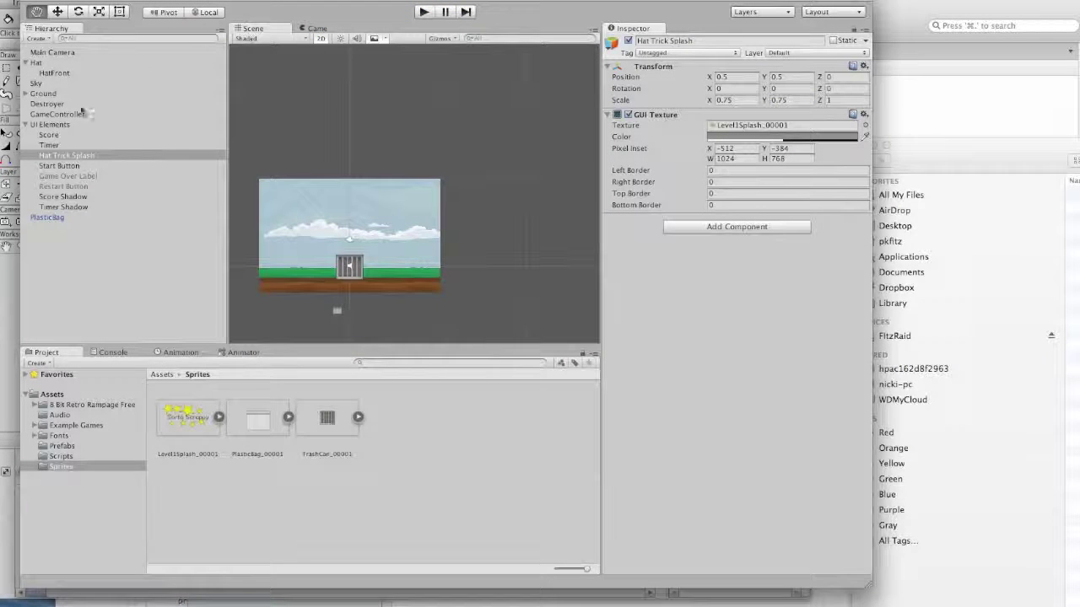
- Scale the Hat Trick Splash object down uniformly in the scene to about 0.2 in X and Y and preview it in the game view
left_click(49, 126)
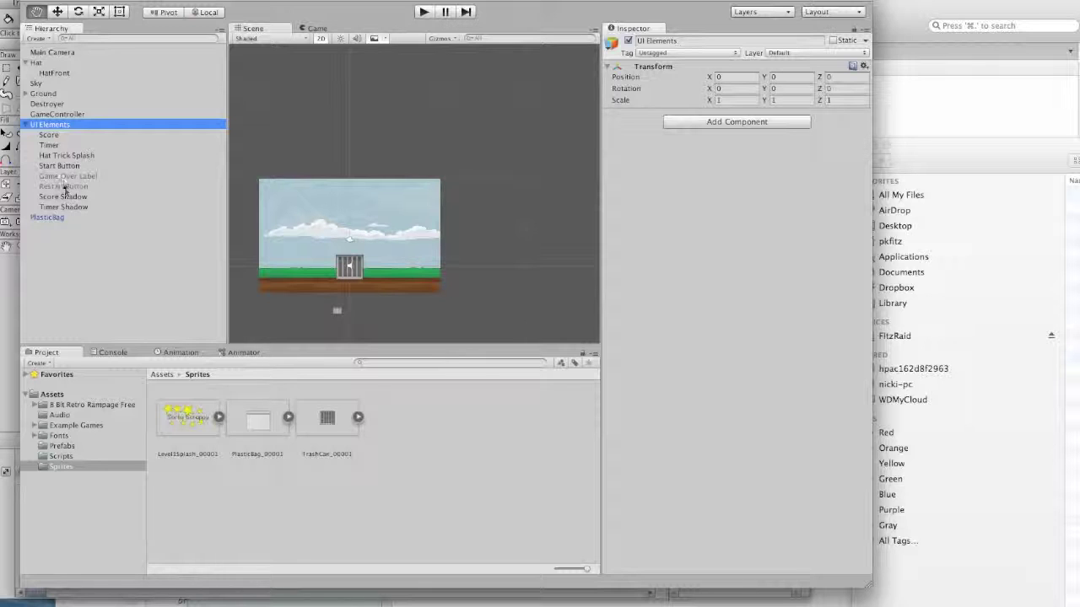
left_click(65, 156)
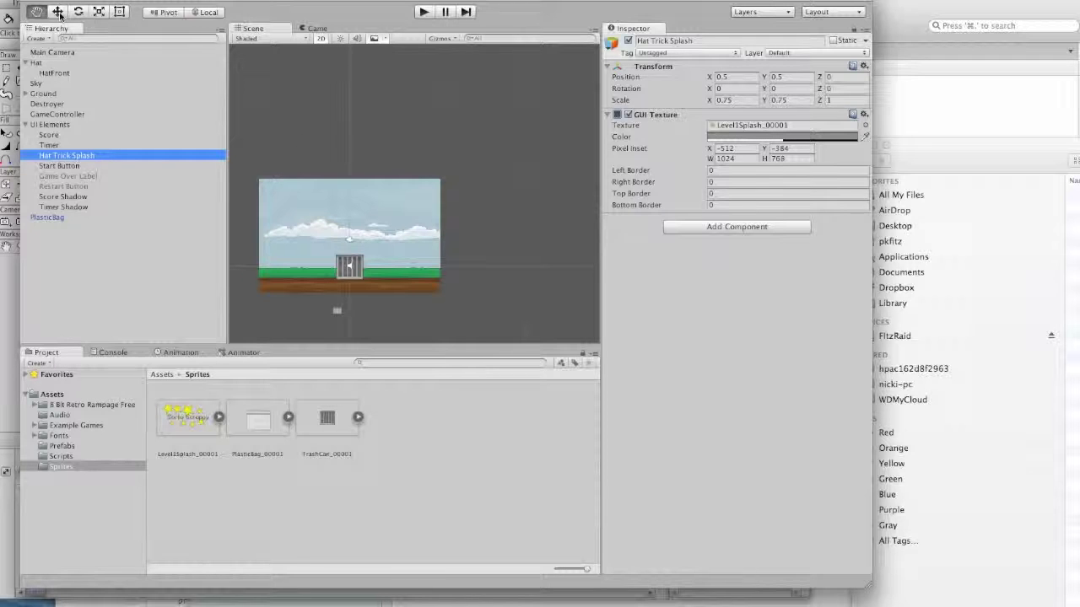
left_click(99, 11)
left_click_drag(354, 263, 285, 251)
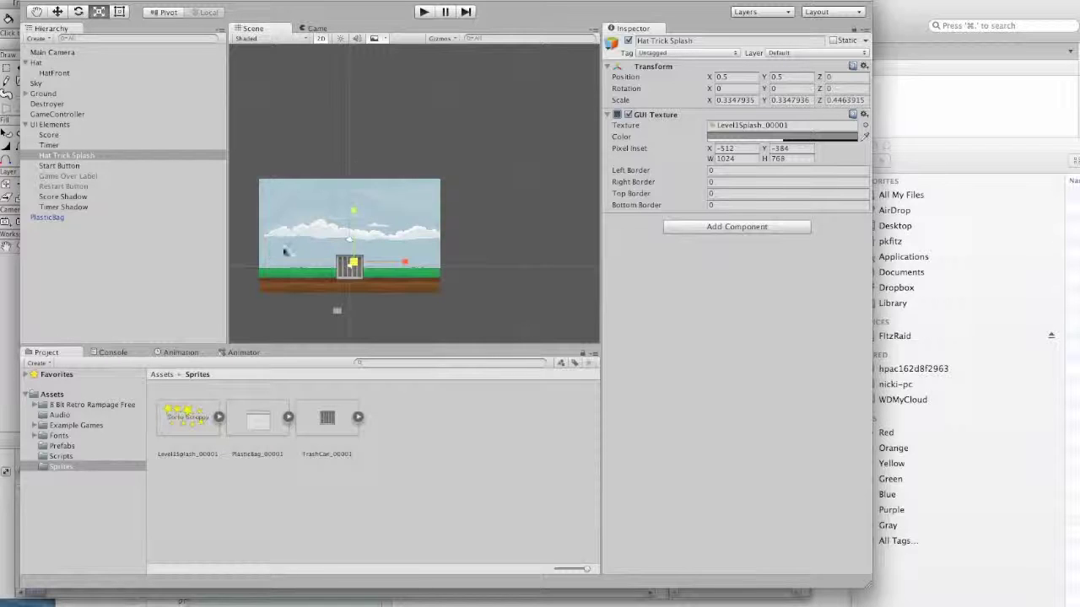
left_click_drag(350, 263, 313, 264)
left_click(325, 28)
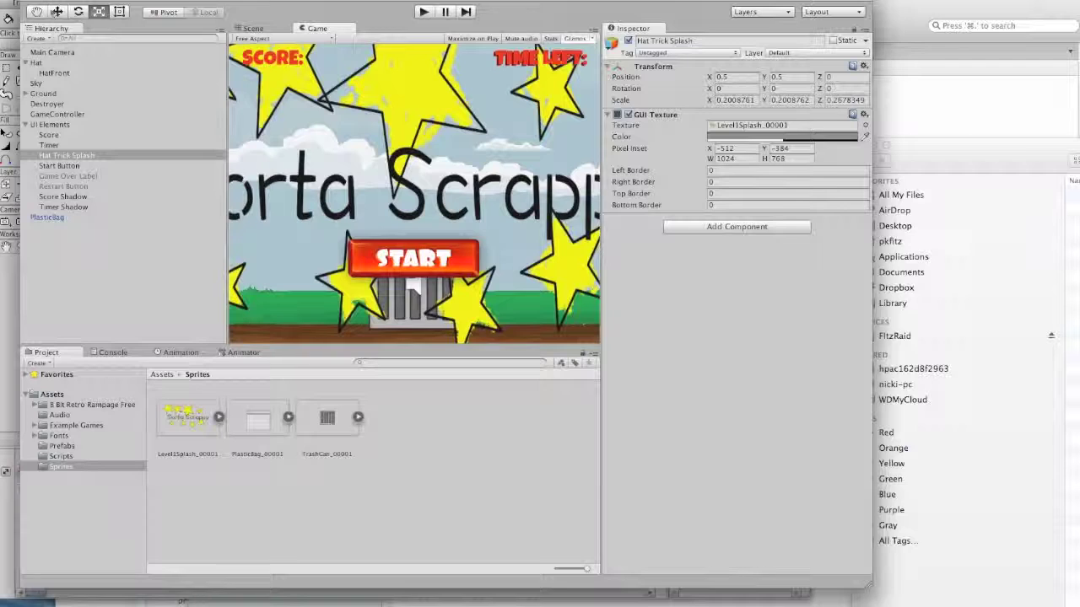
- Shrink the splash further in the scene view to an X and Y scale of about 0.07
left_click(253, 28)
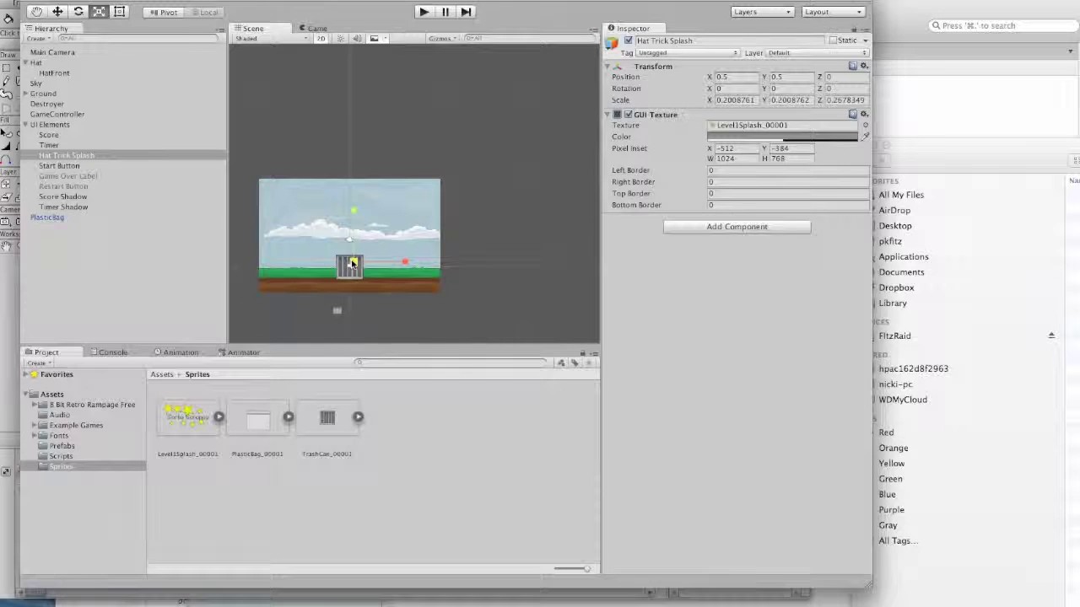
left_click_drag(353, 262, 310, 265)
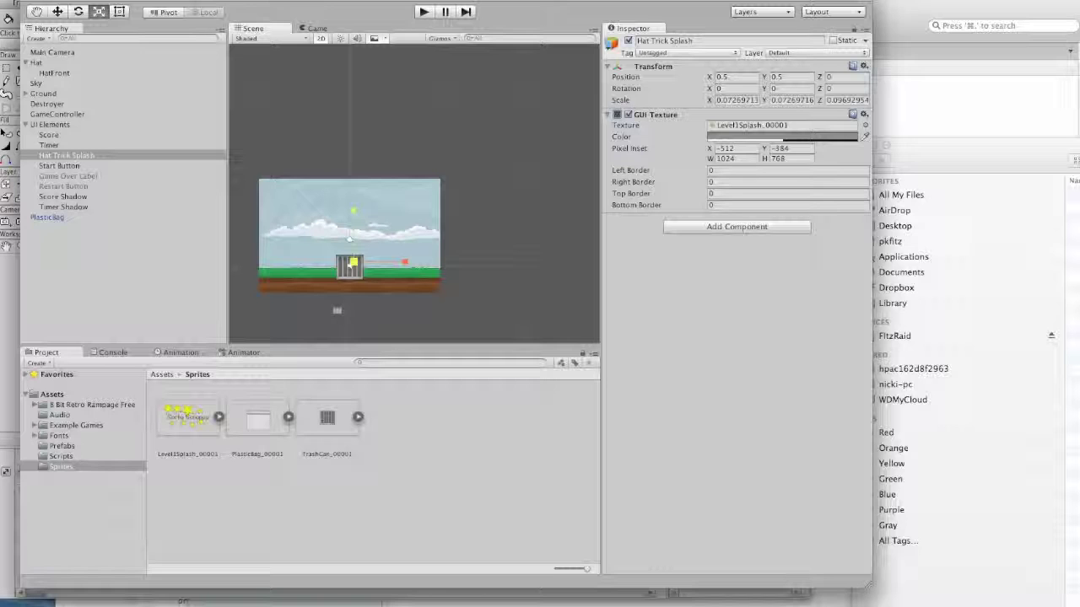
- Examine the Start Button object's transform and GUI Texture settings
left_click(72, 166)
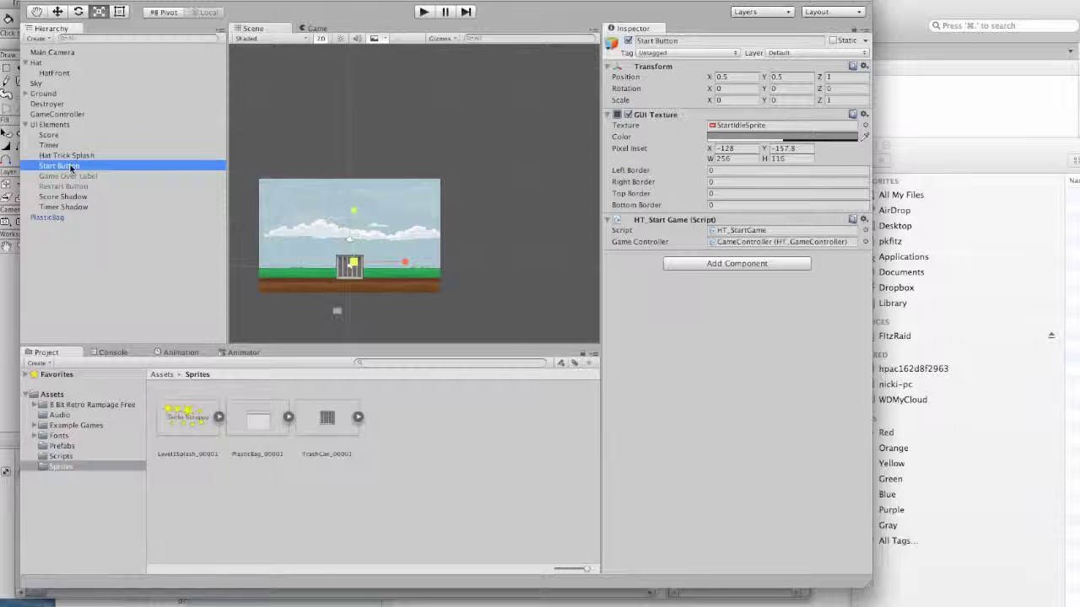
key("super+Tab")
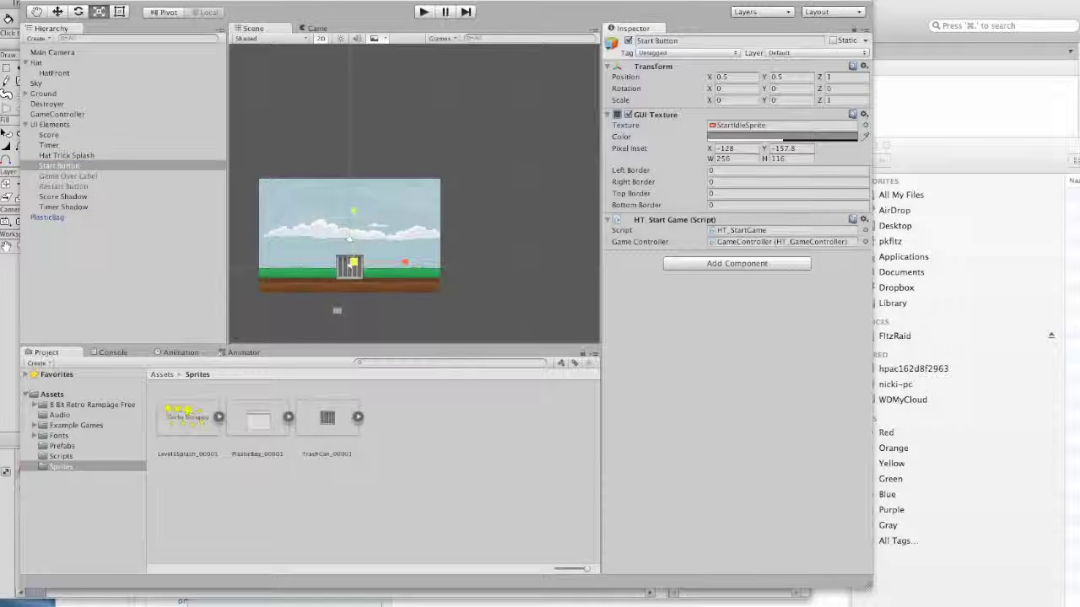